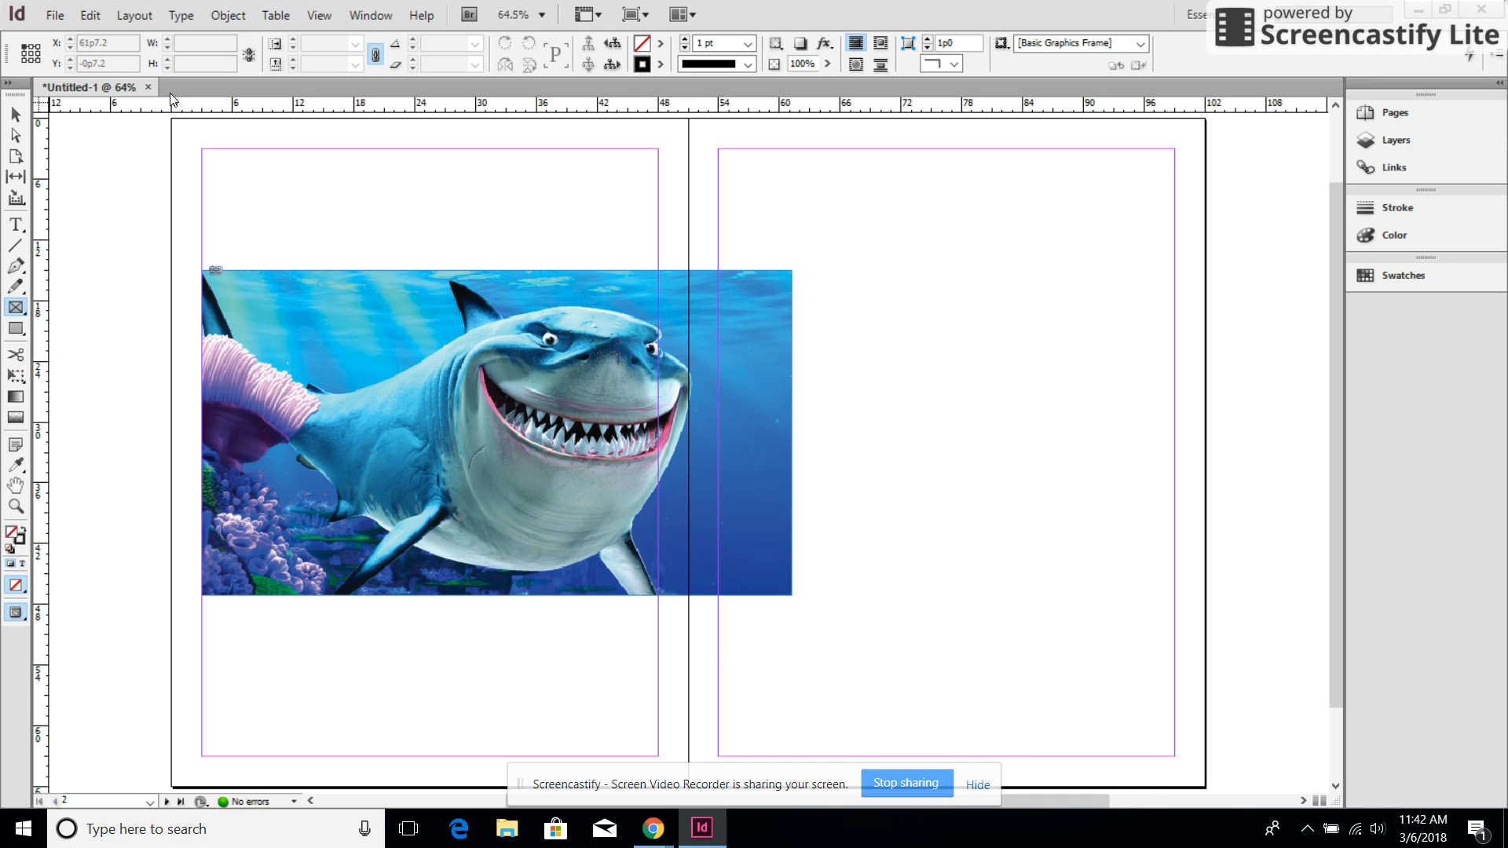
Place horizontal ruler guides at 15p0 on both pages, aligned with the shark picture's top edge
left_click(14, 114)
left_click_drag(201, 106, 231, 267)
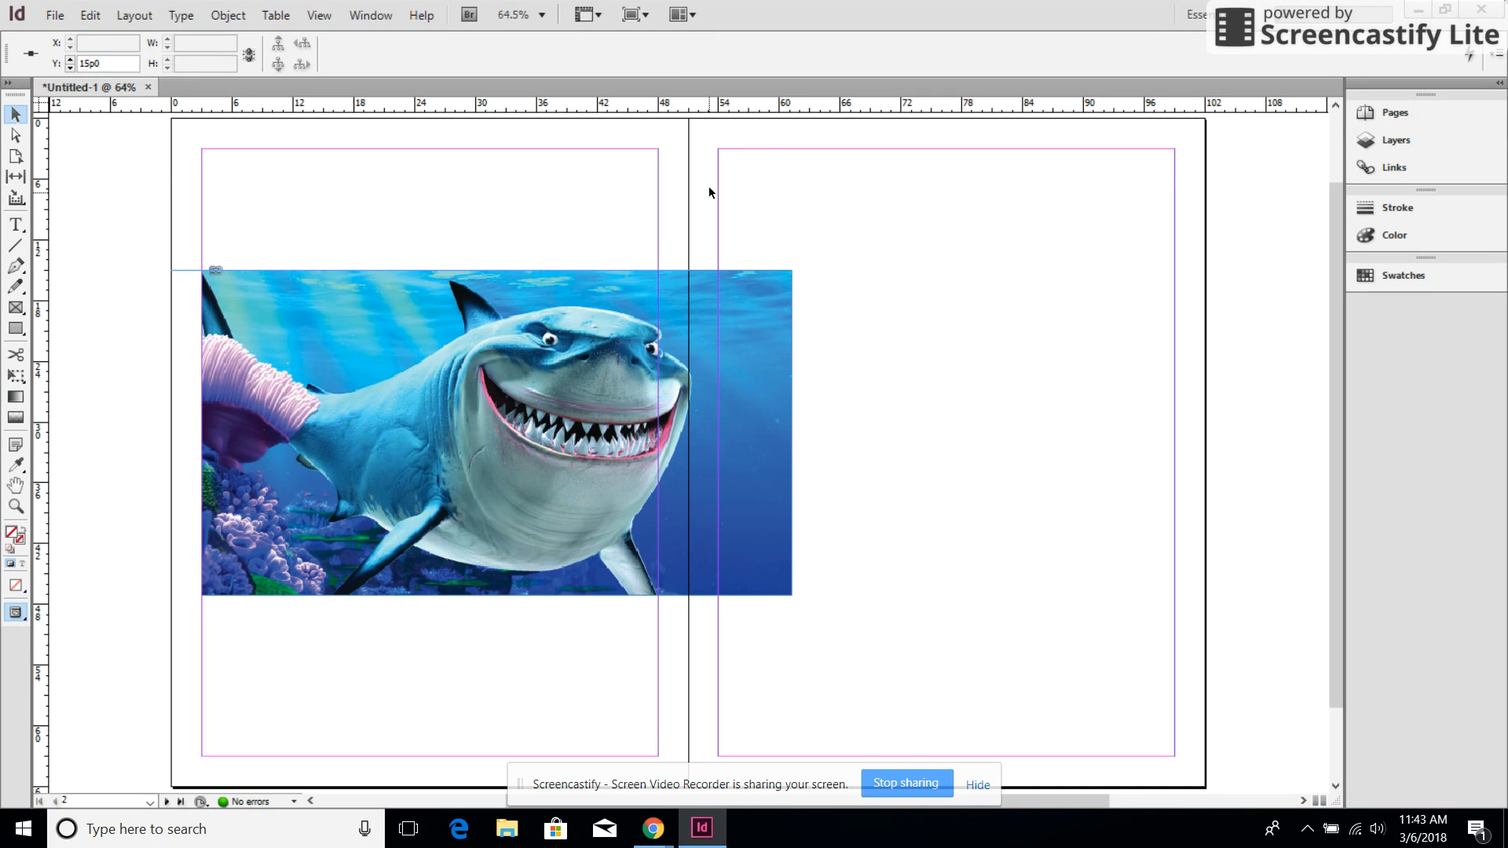
left_click_drag(840, 115, 838, 270)
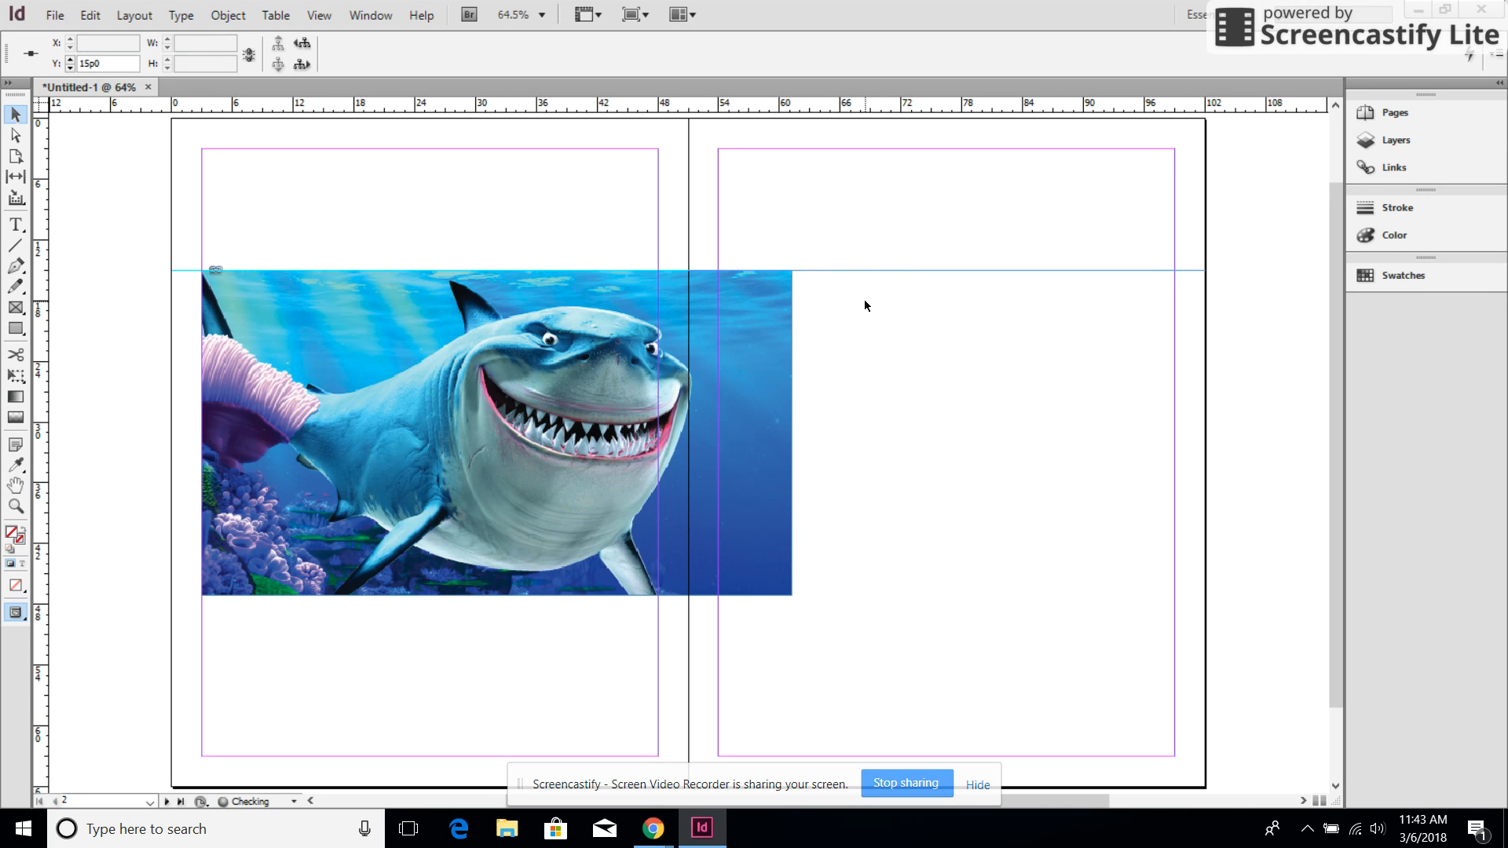
left_click(838, 255)
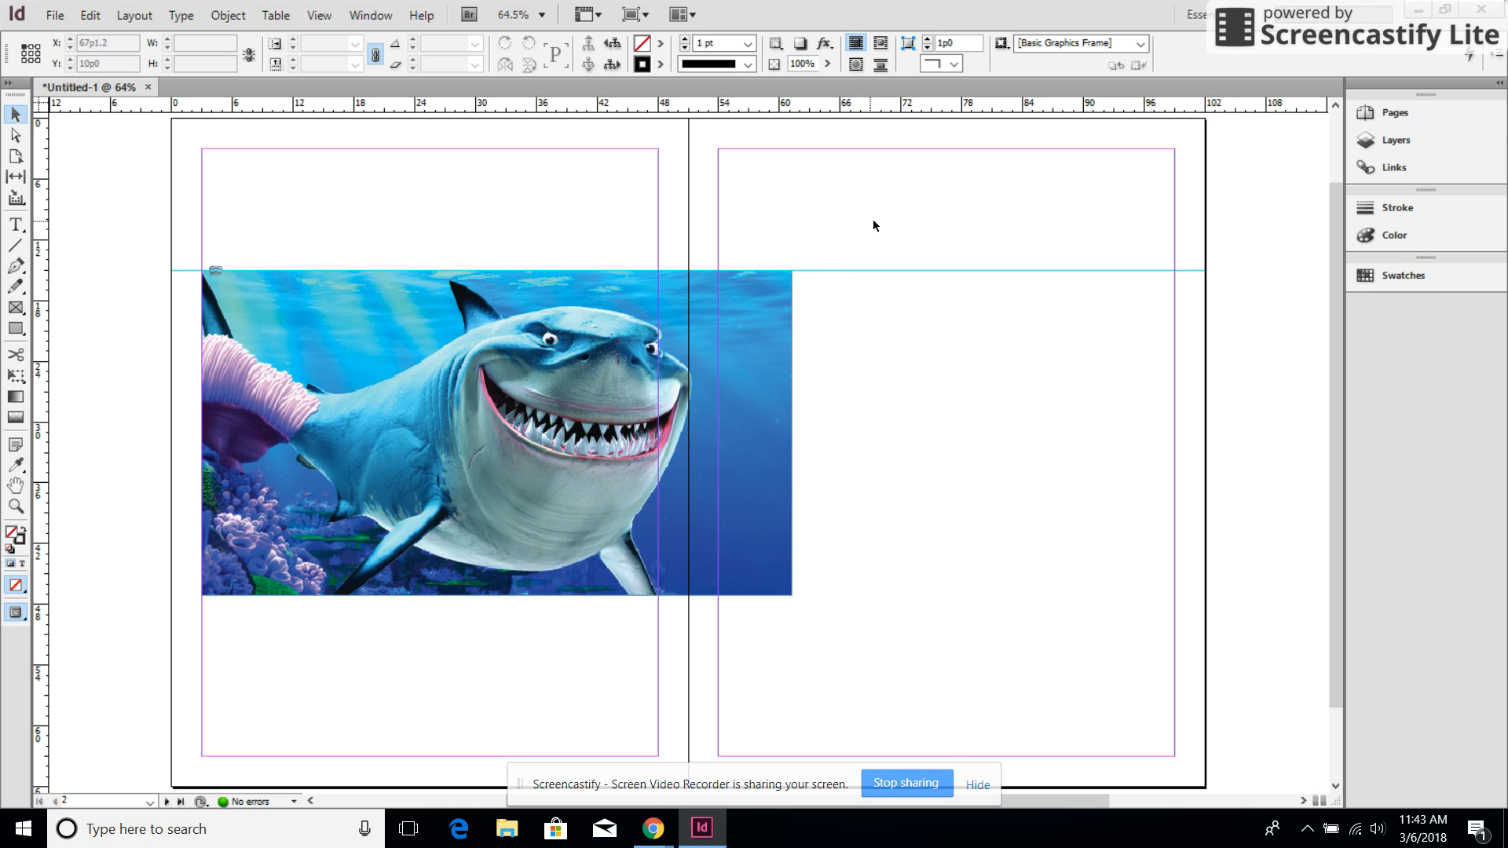
Delete all guides on the spread
left_click(328, 16)
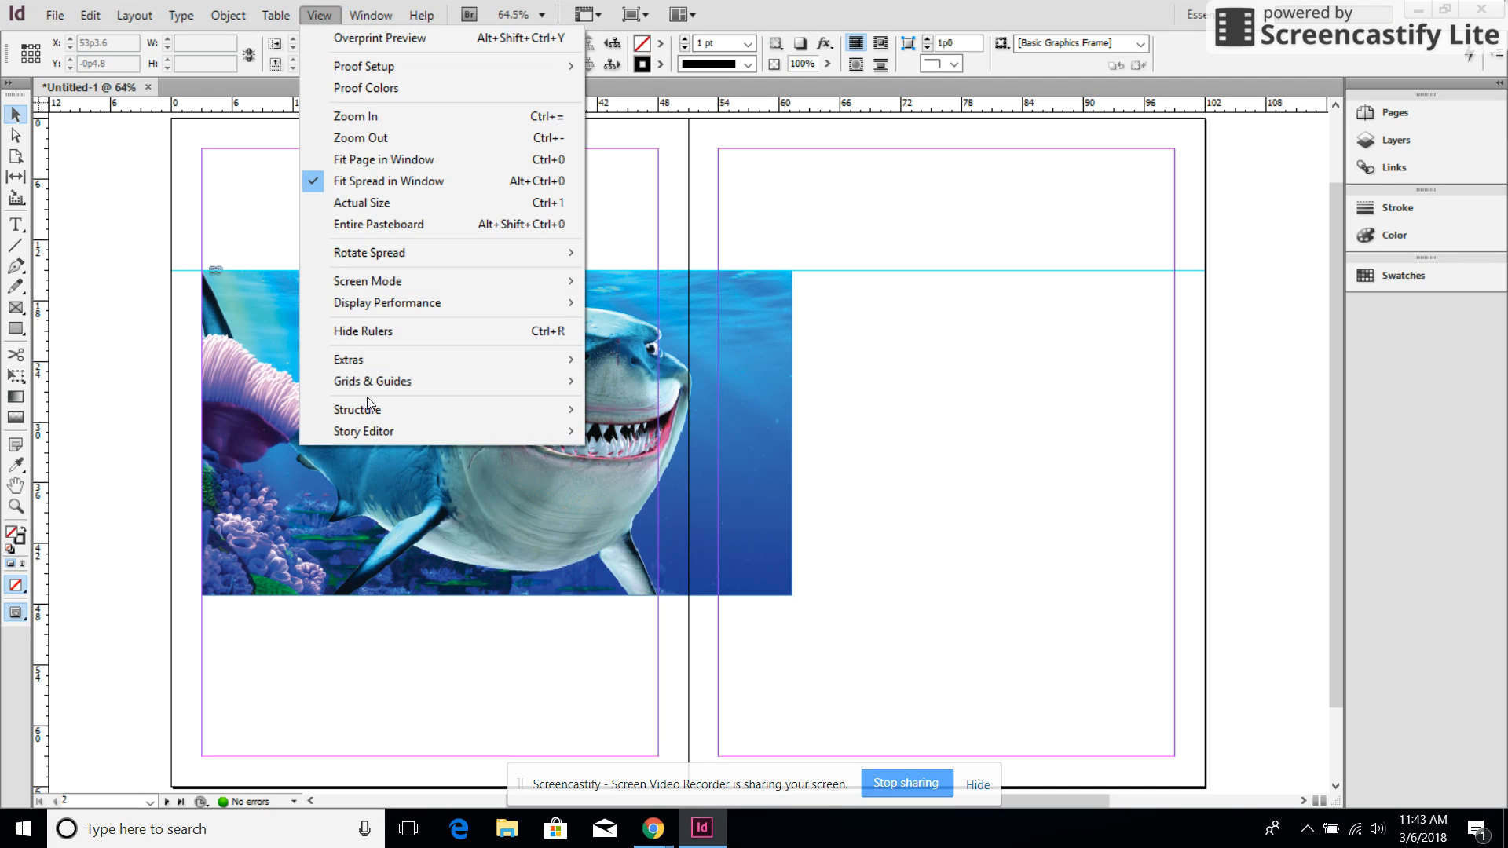
mouse_move(366, 386)
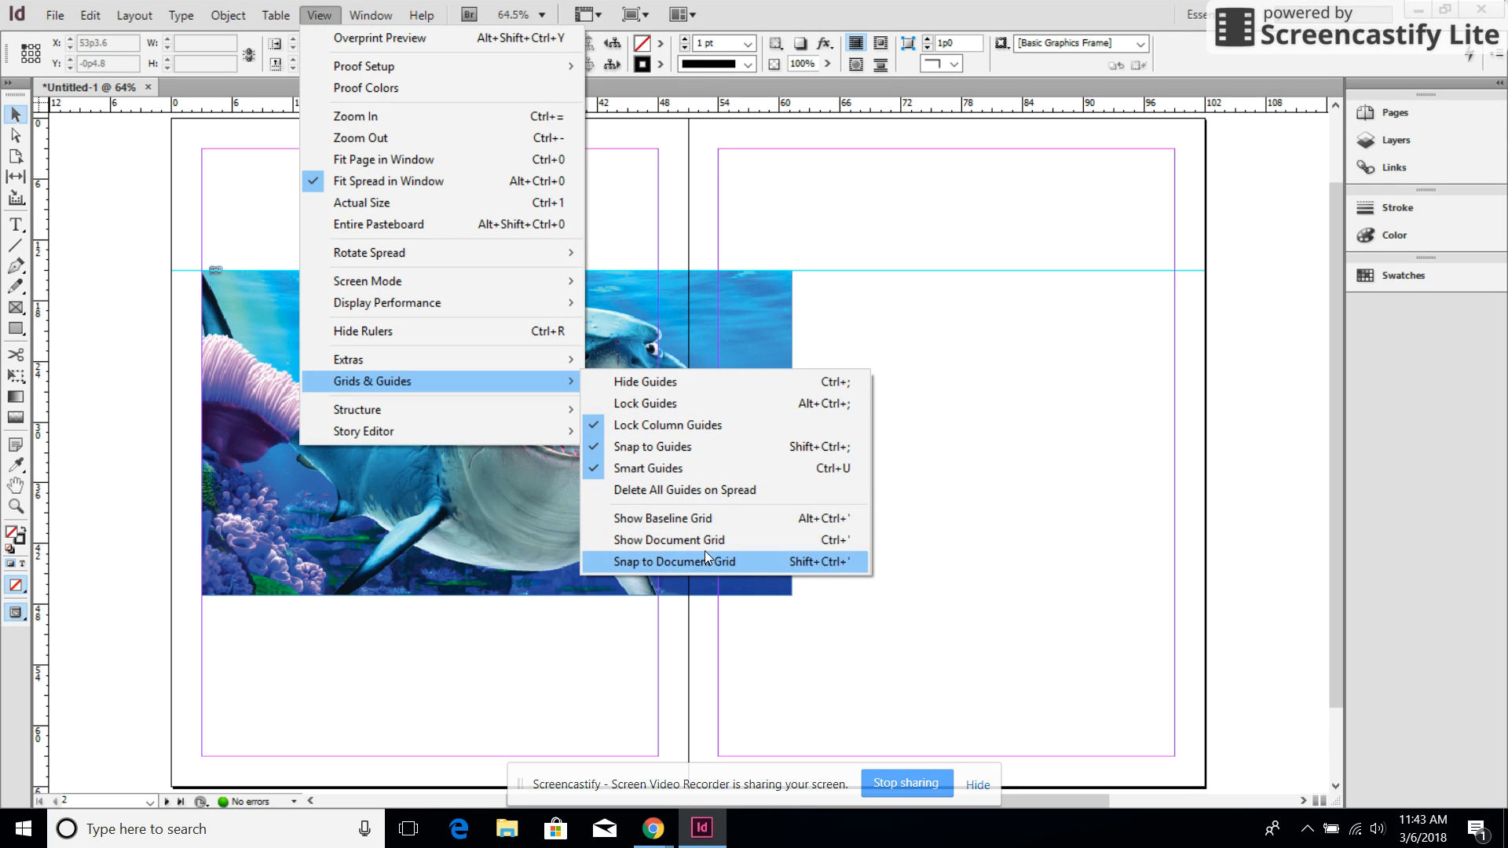
left_click(731, 492)
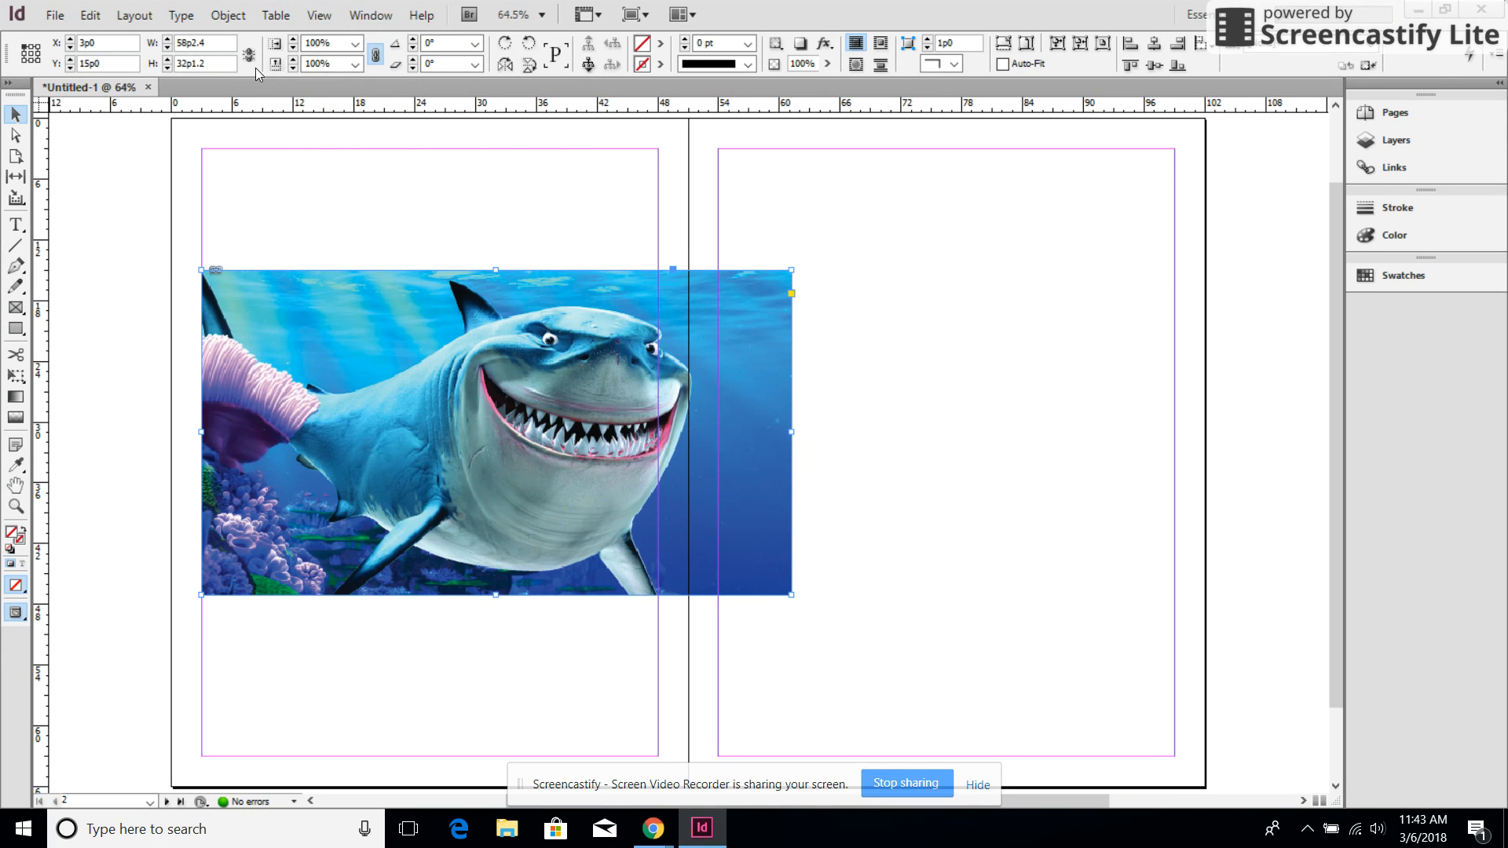
Hide the rulers and show them again
left_click(320, 16)
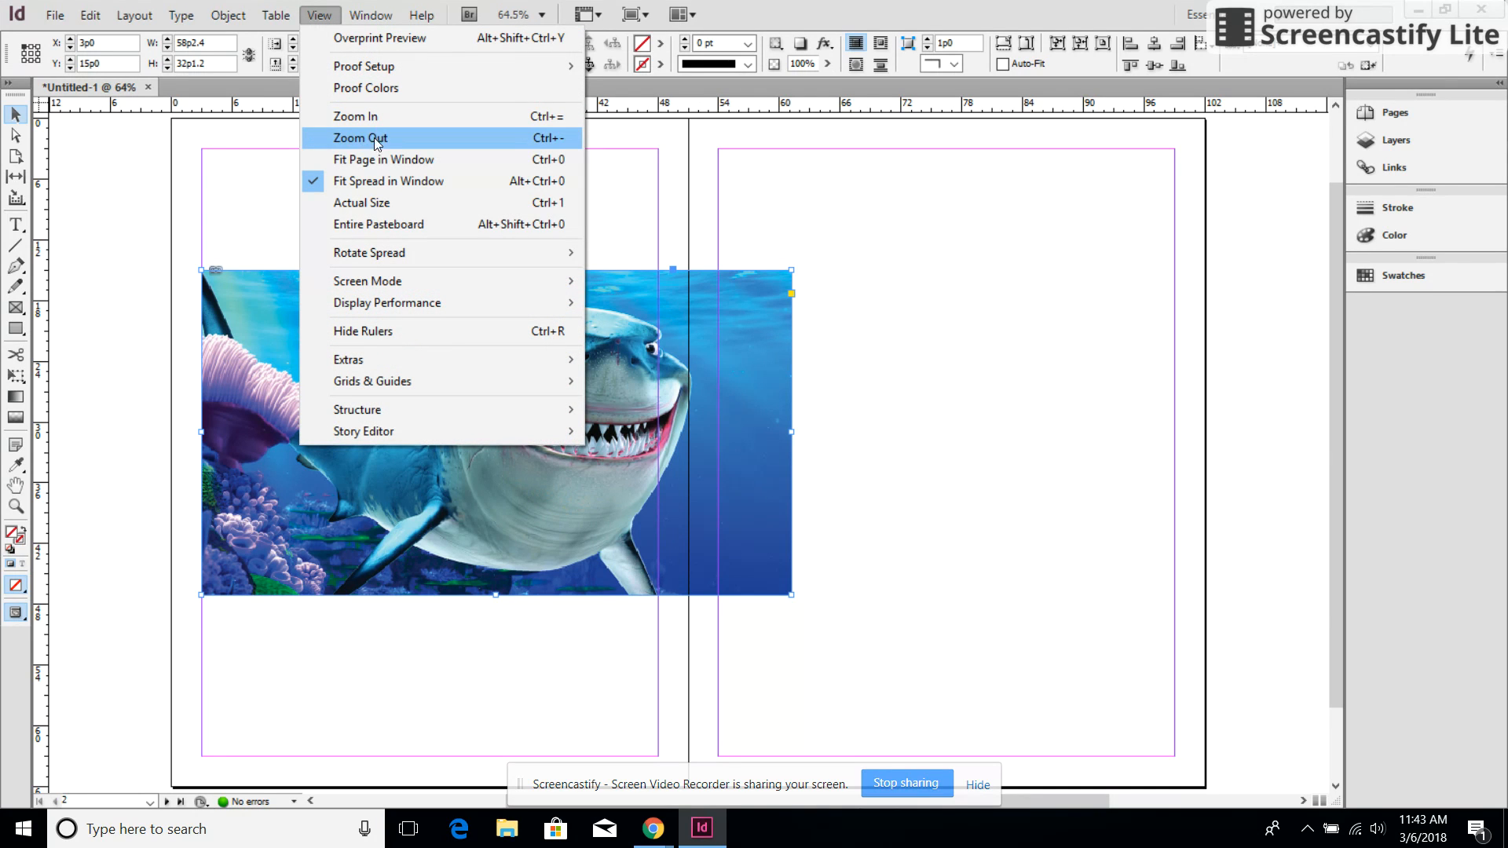
left_click(438, 332)
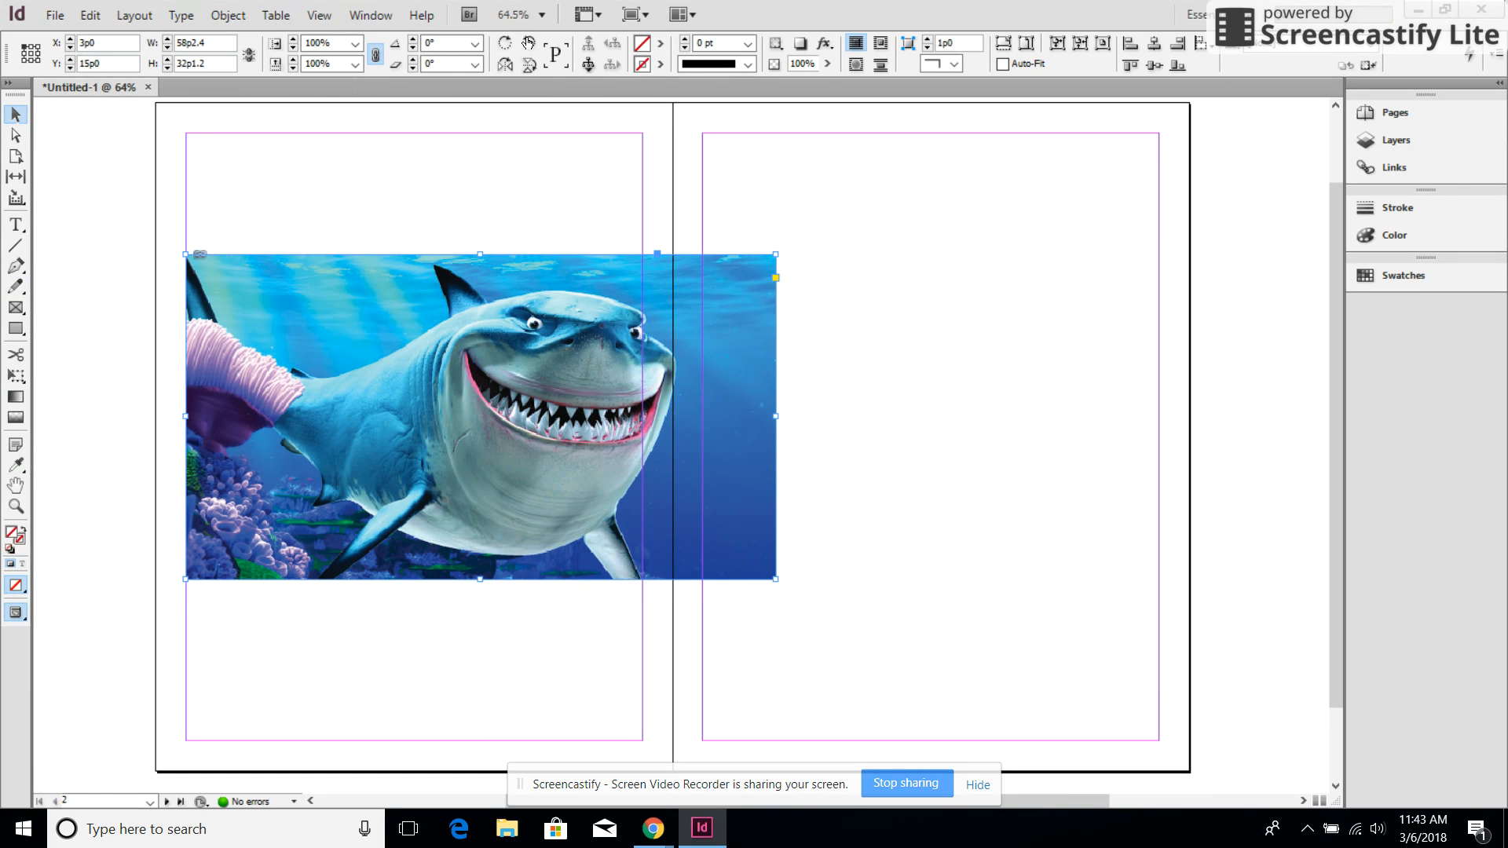
left_click(320, 15)
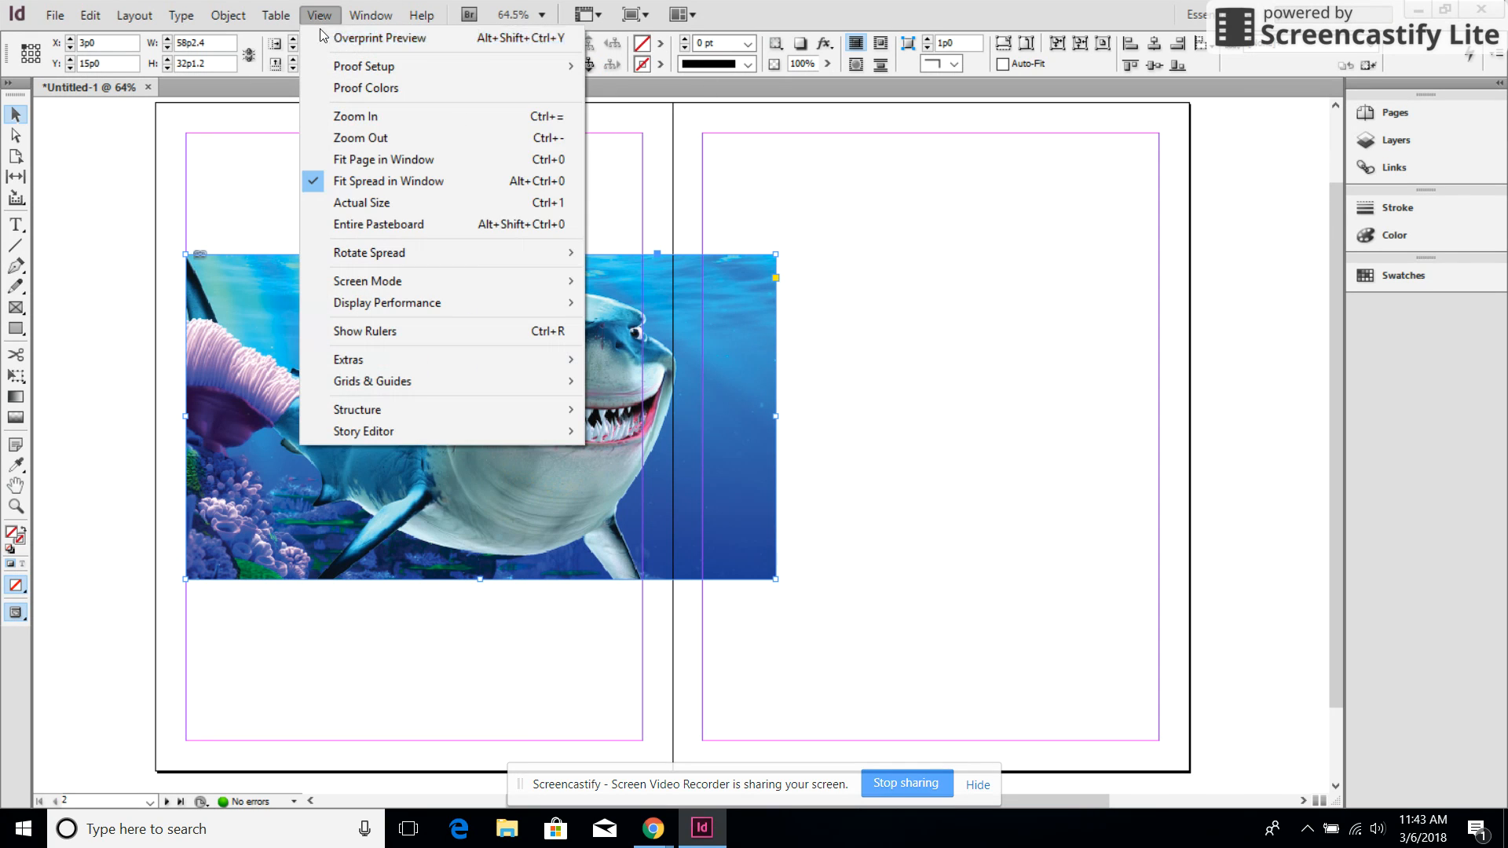
left_click(407, 331)
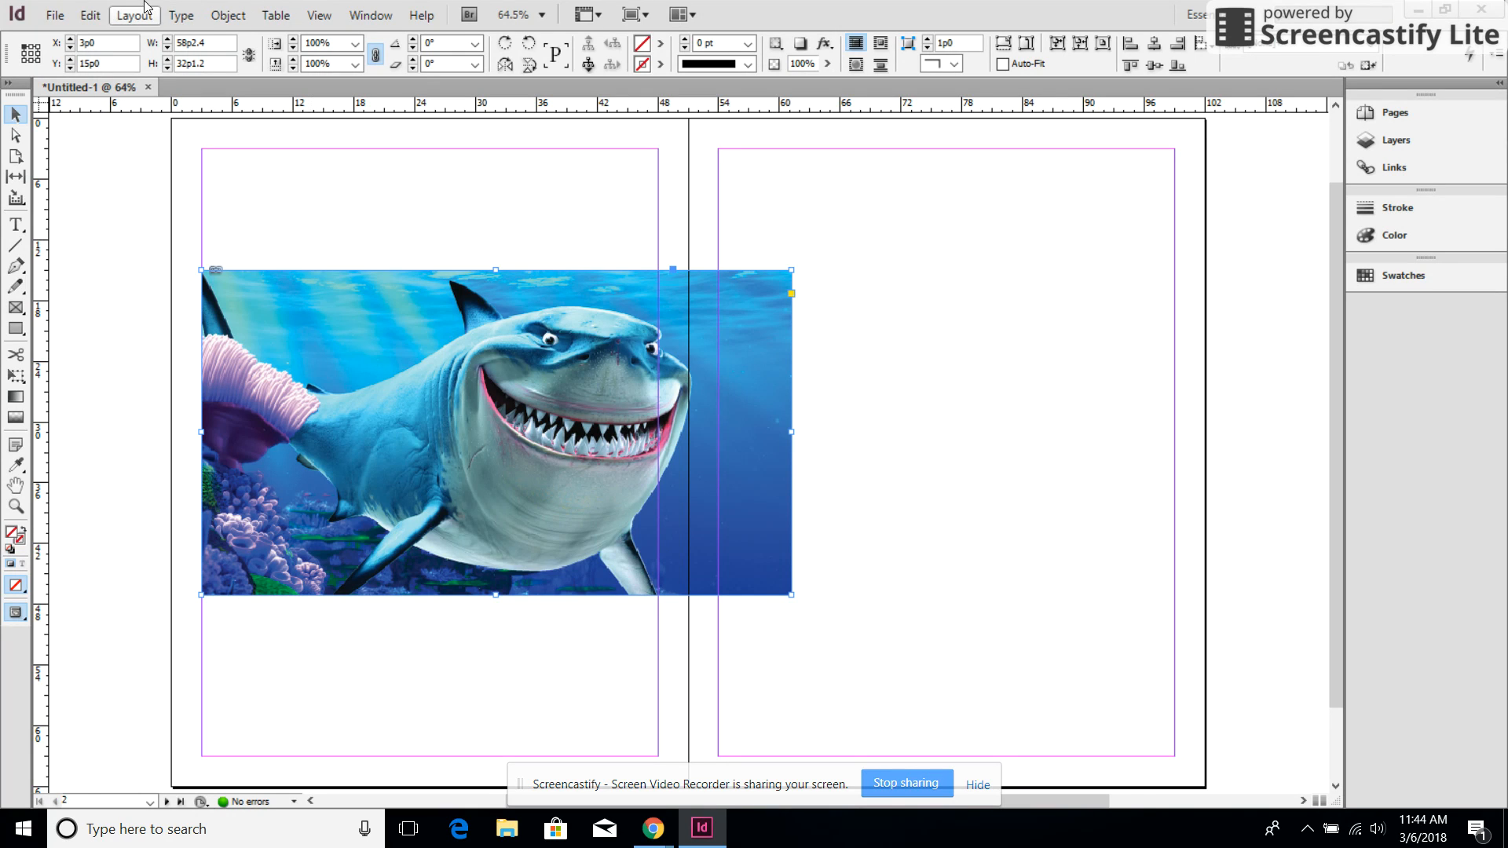
Open the Grids preferences and choose Light Gray as the document grid colour
left_click(93, 15)
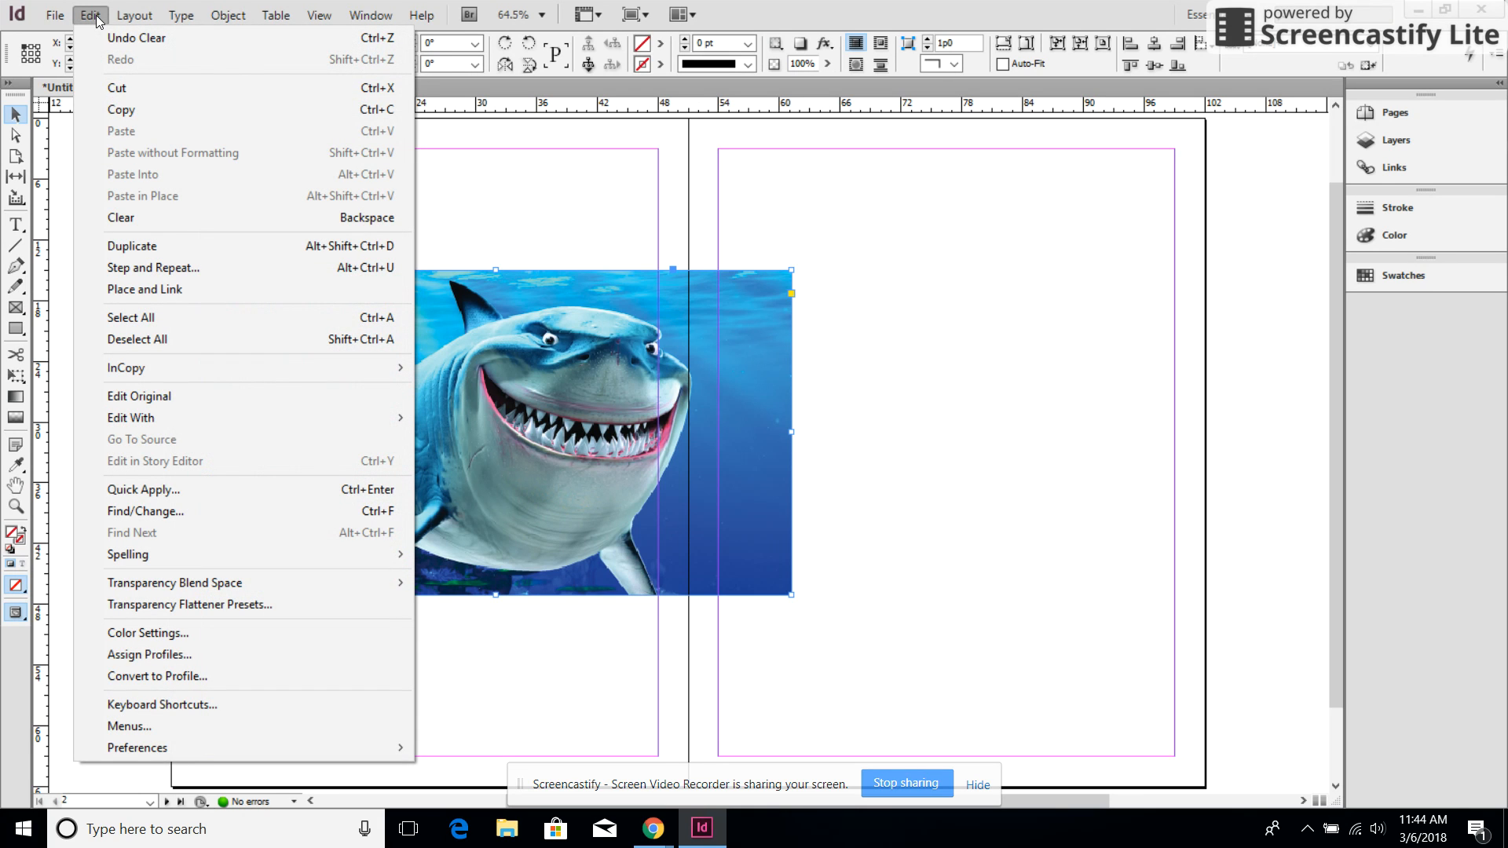
mouse_move(55, 15)
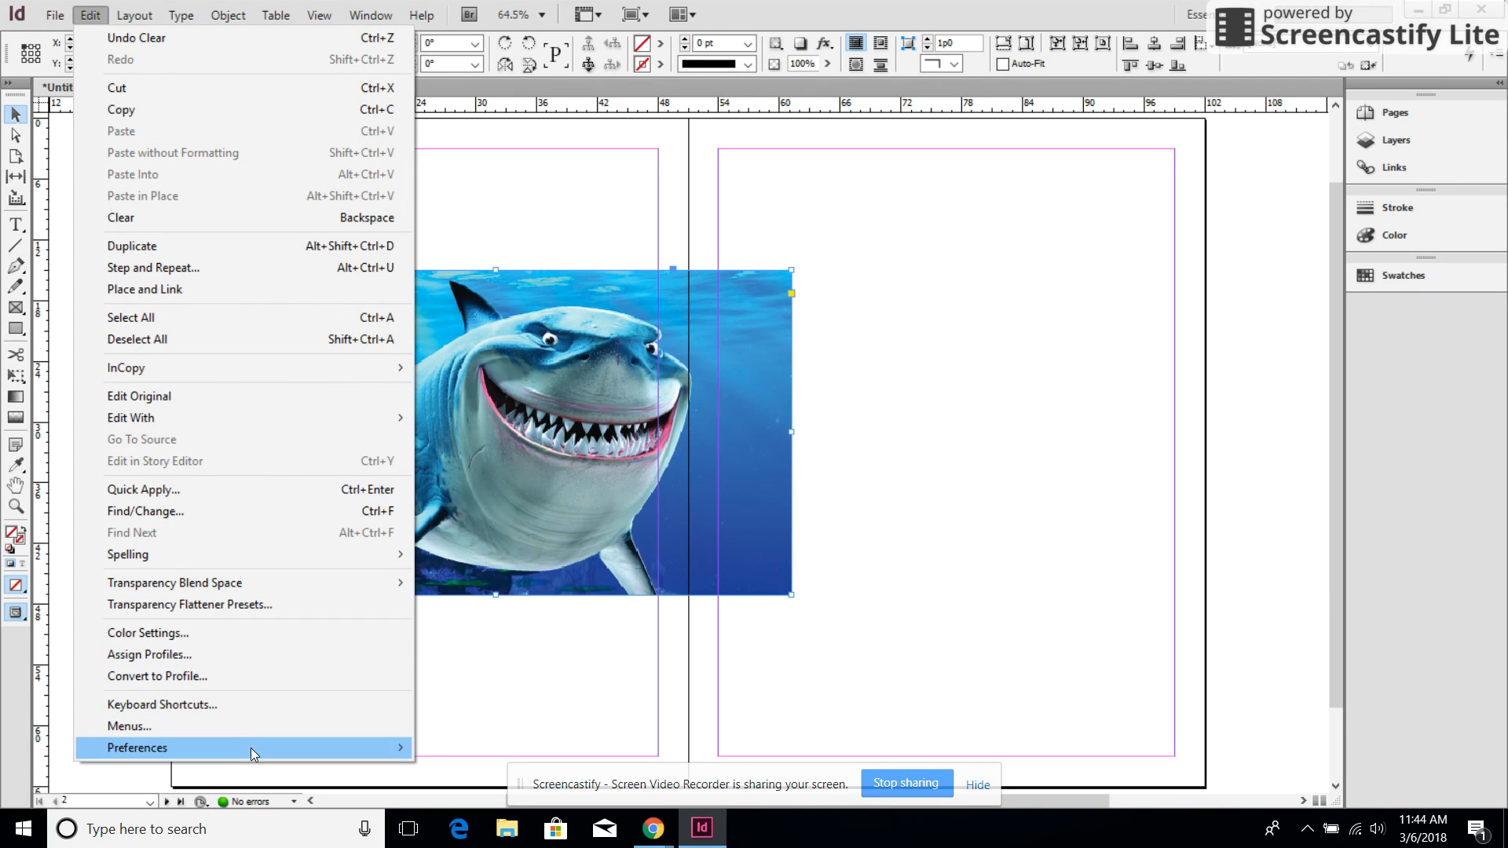
mouse_move(251, 749)
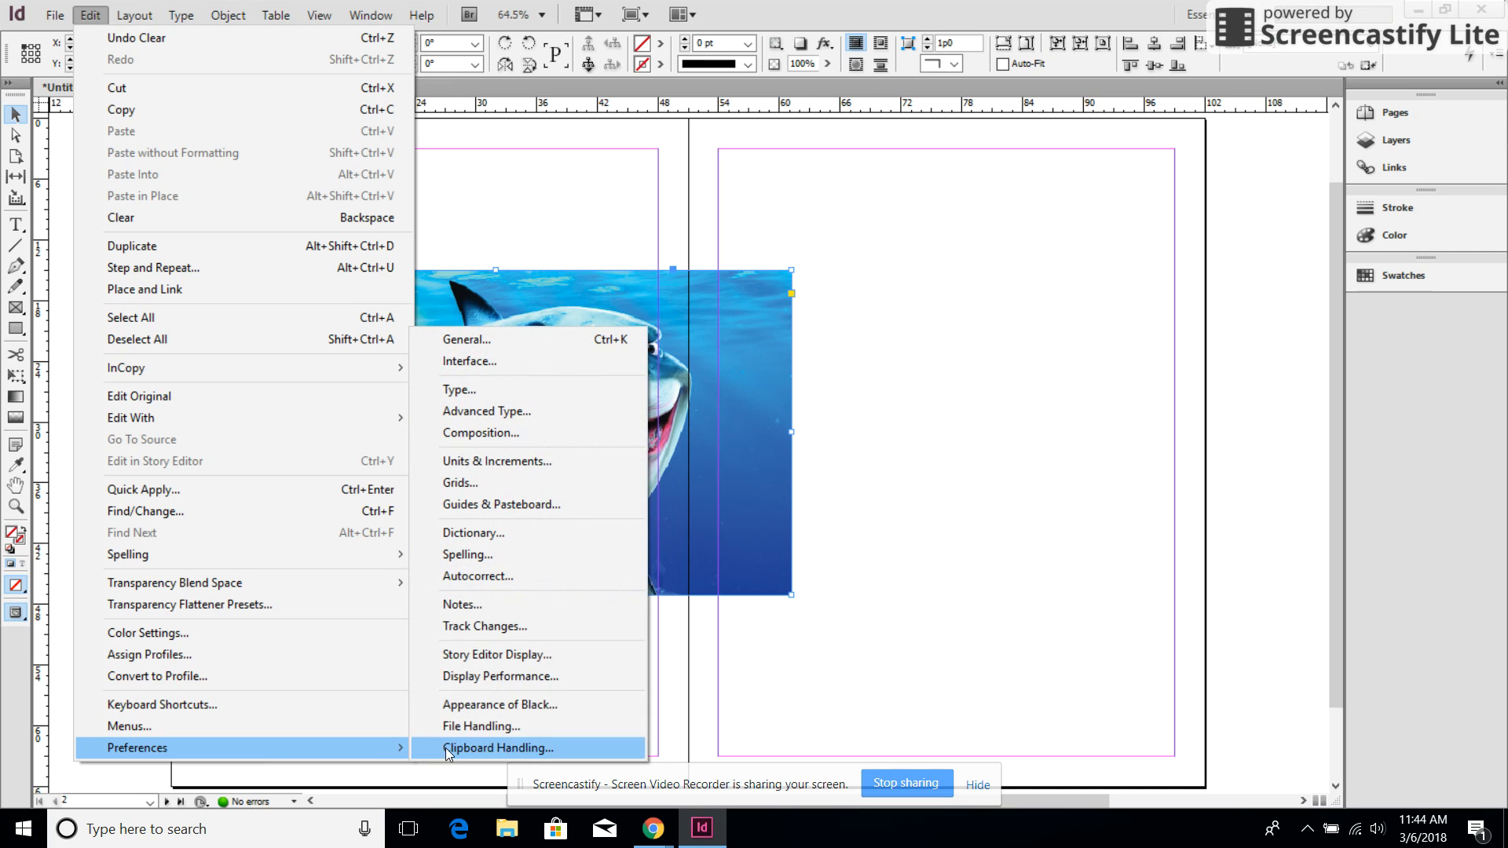
left_click(492, 483)
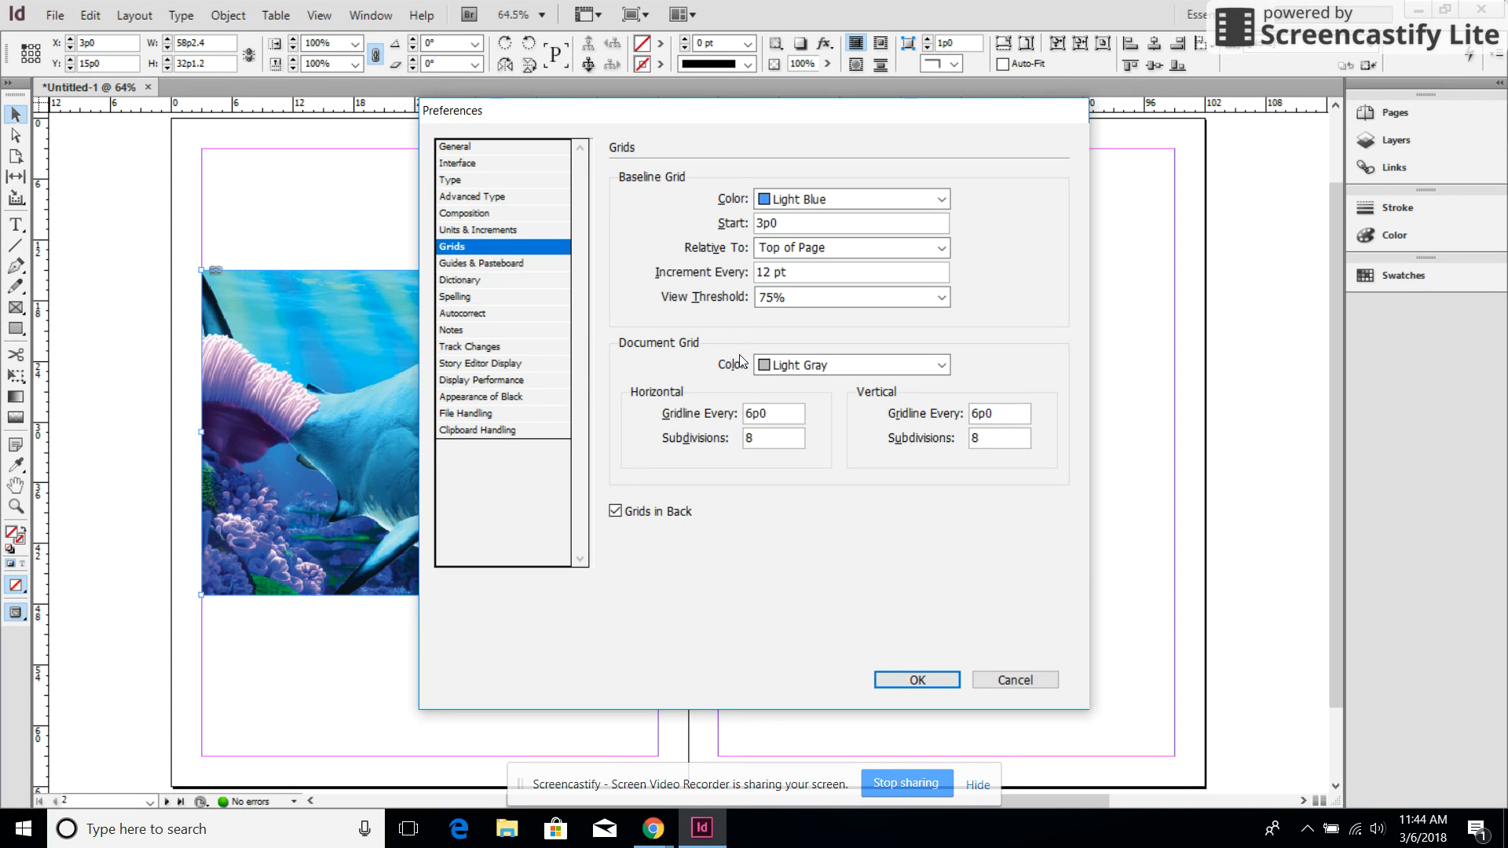
left_click(787, 366)
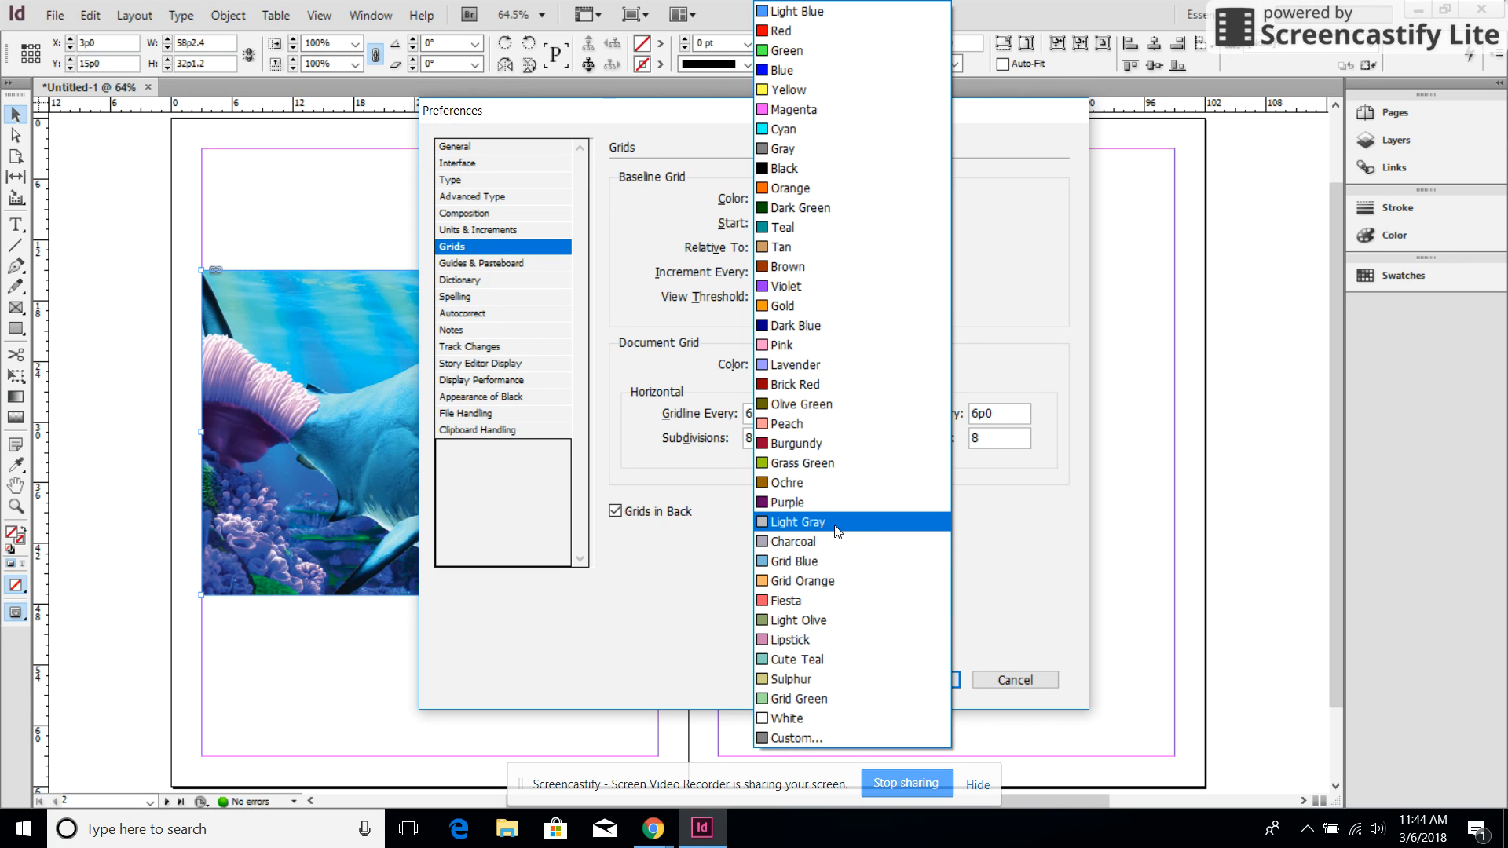
left_click(827, 524)
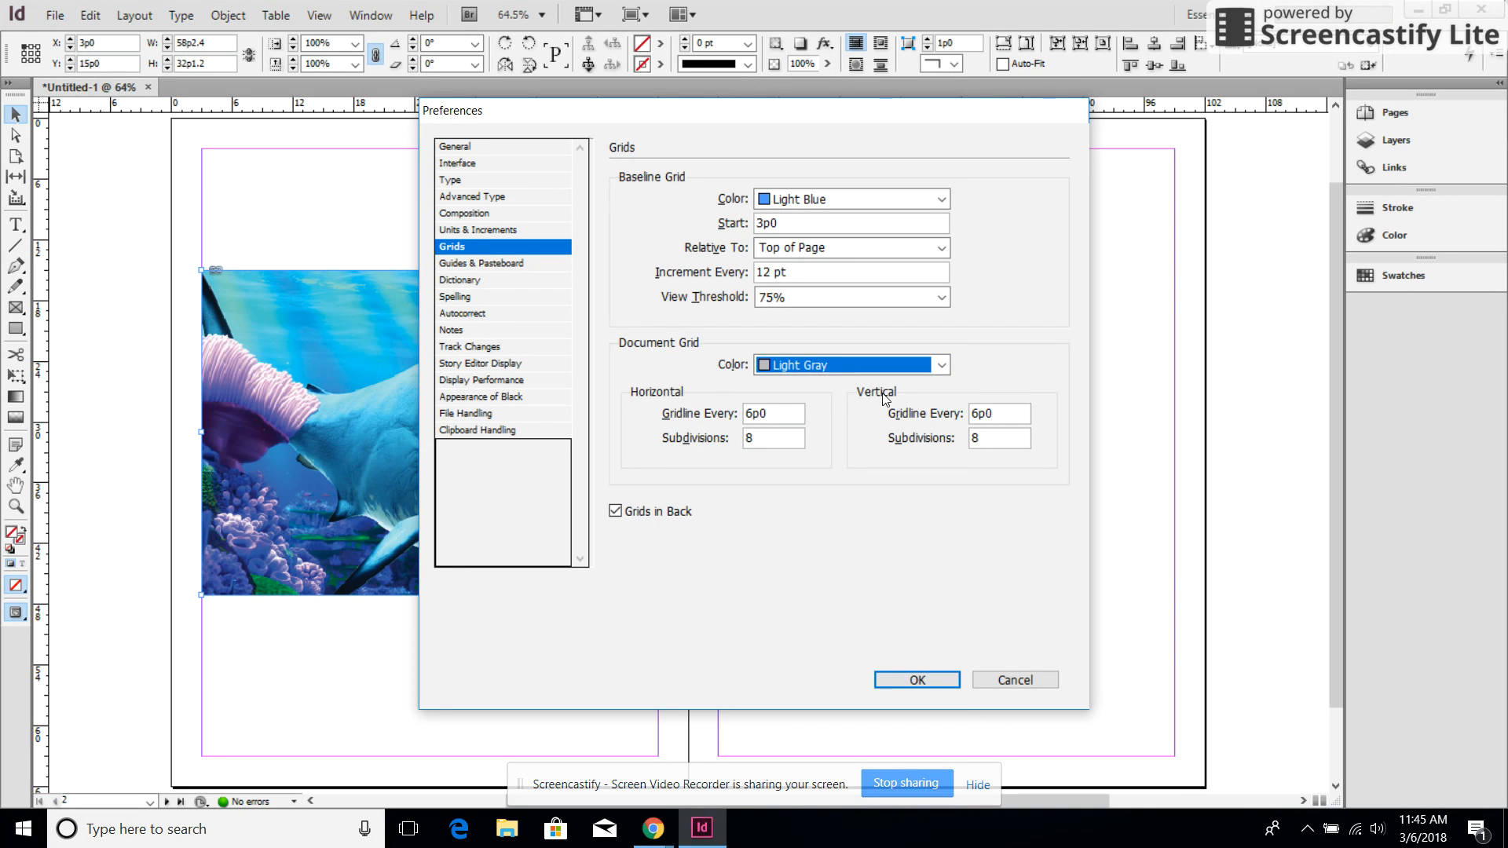
Set the document grid's horizontal and vertical subdivisions to 6 each and apply the preferences
left_click(776, 442)
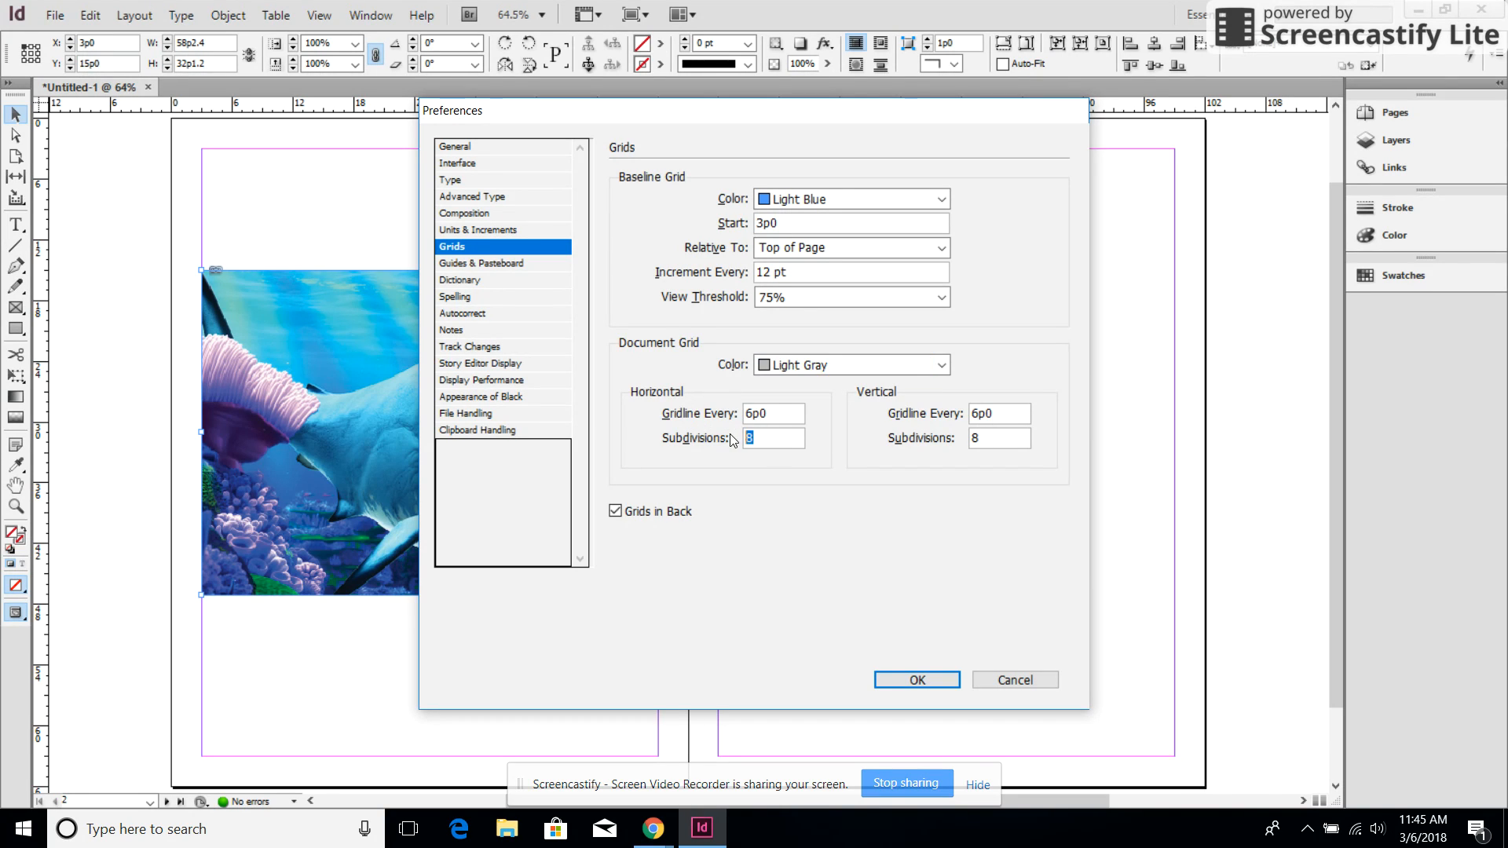
left_click(1001, 442)
key("Num_Lock")
type("6")
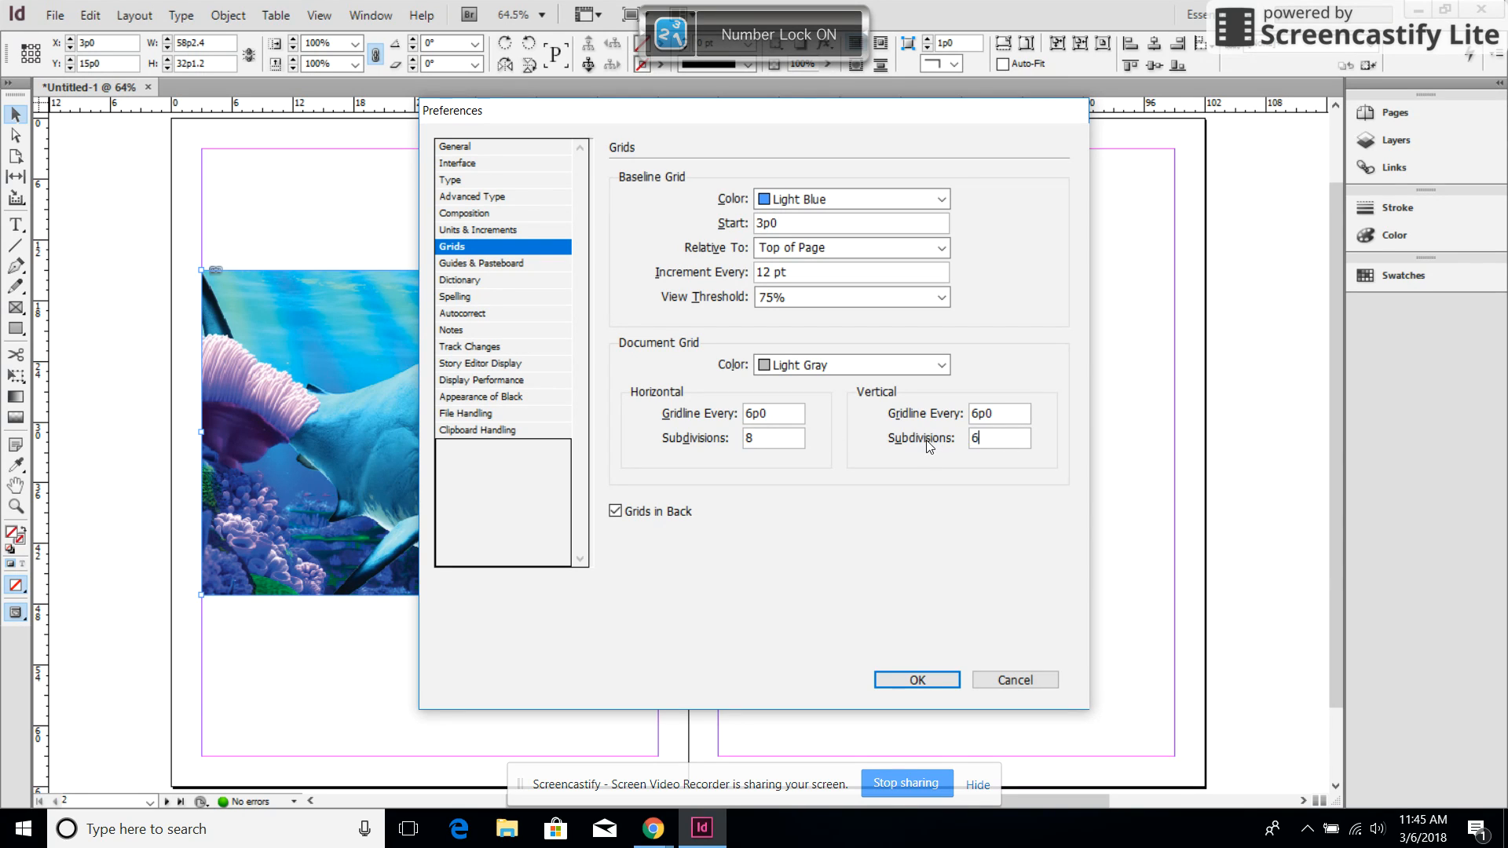
left_click(765, 446)
type("6")
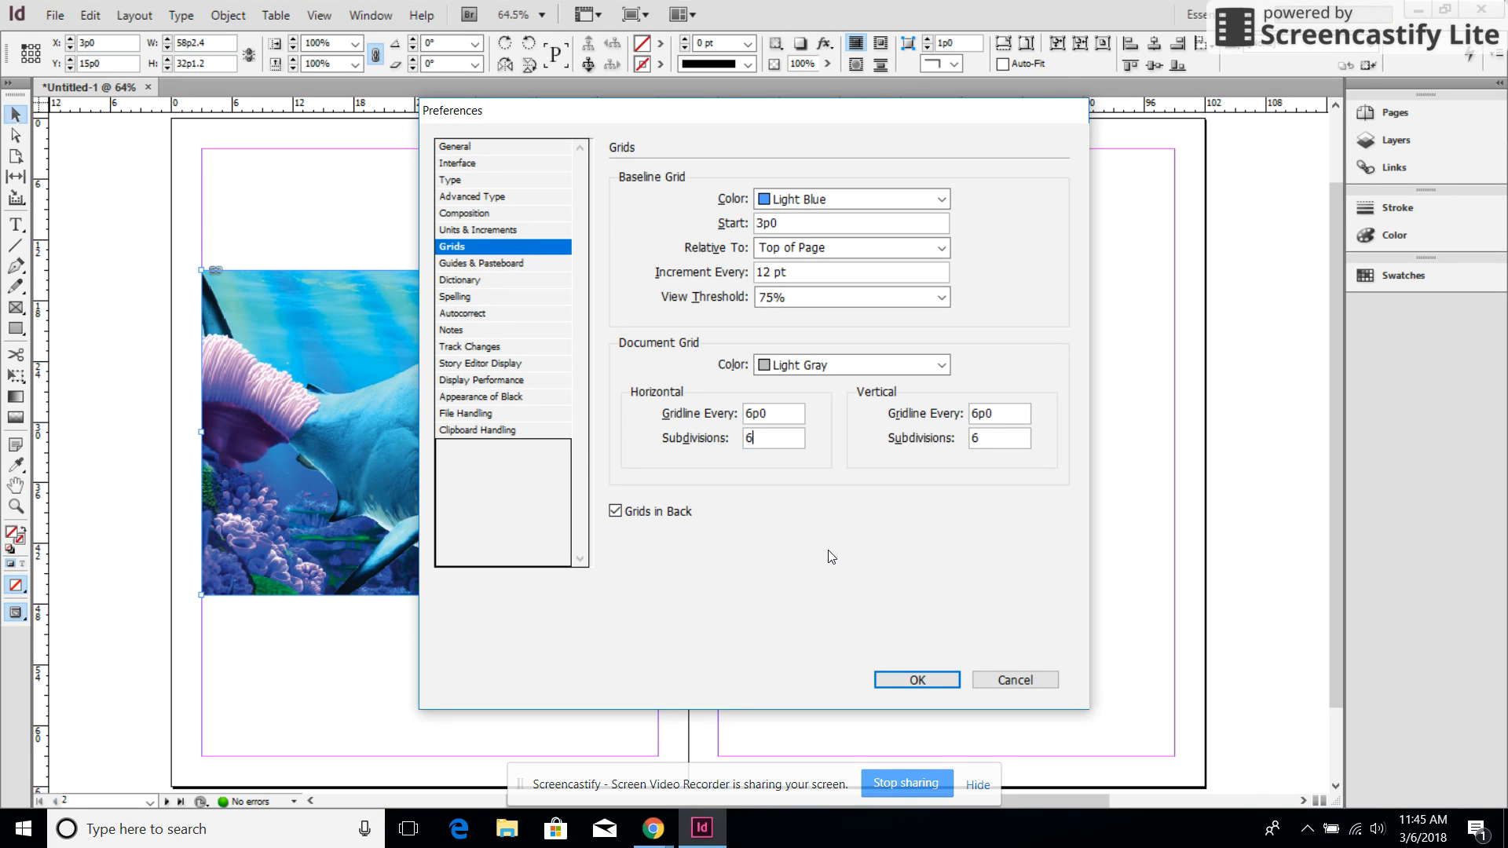
left_click(940, 682)
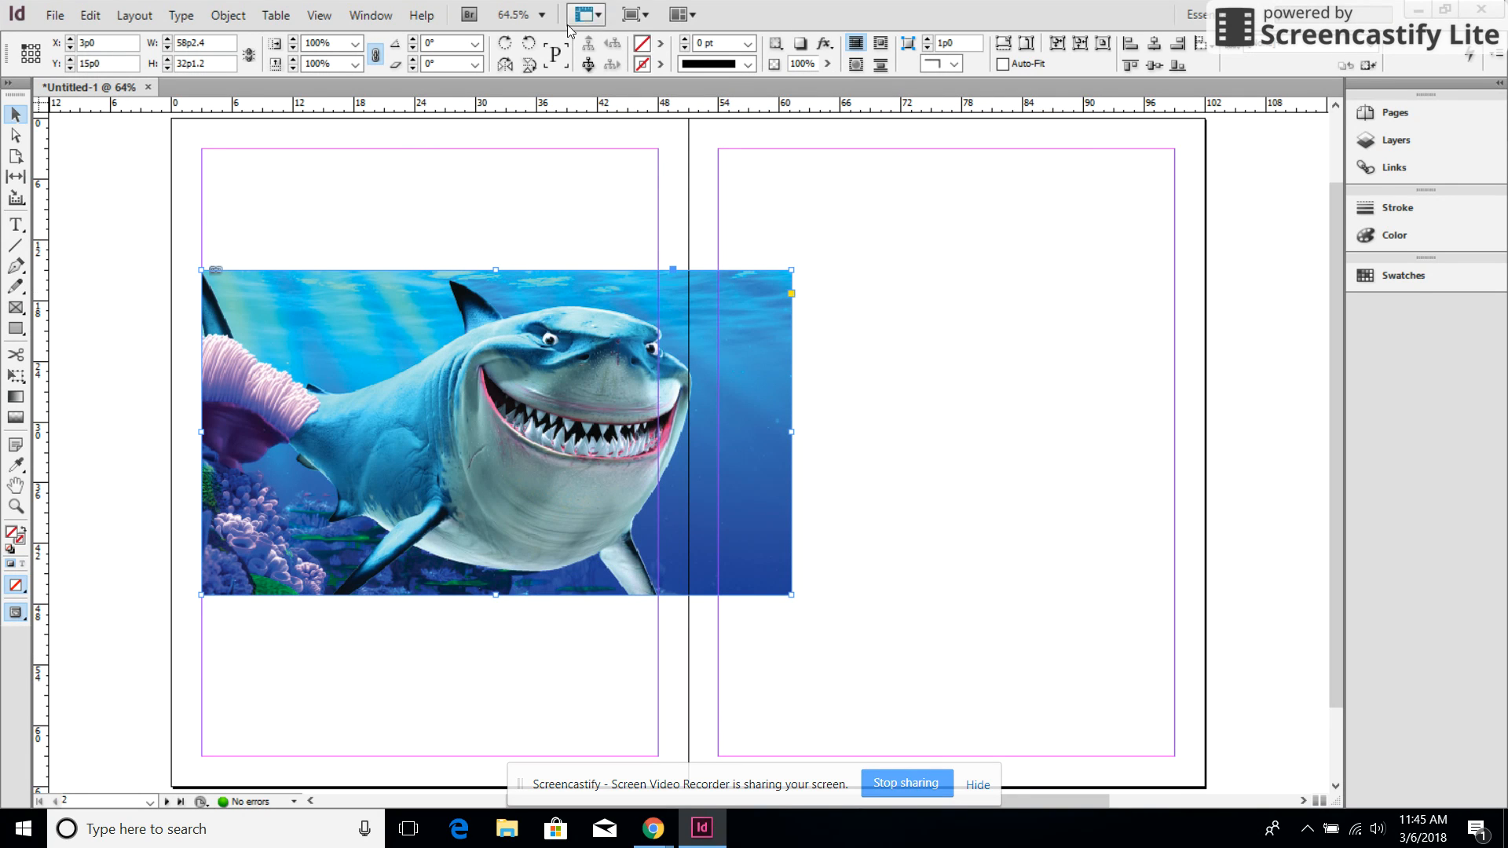
Show the document grid and pull the shark picture frame's right edge in to the nearest gridline, about 57p10.8 wide
left_click(319, 17)
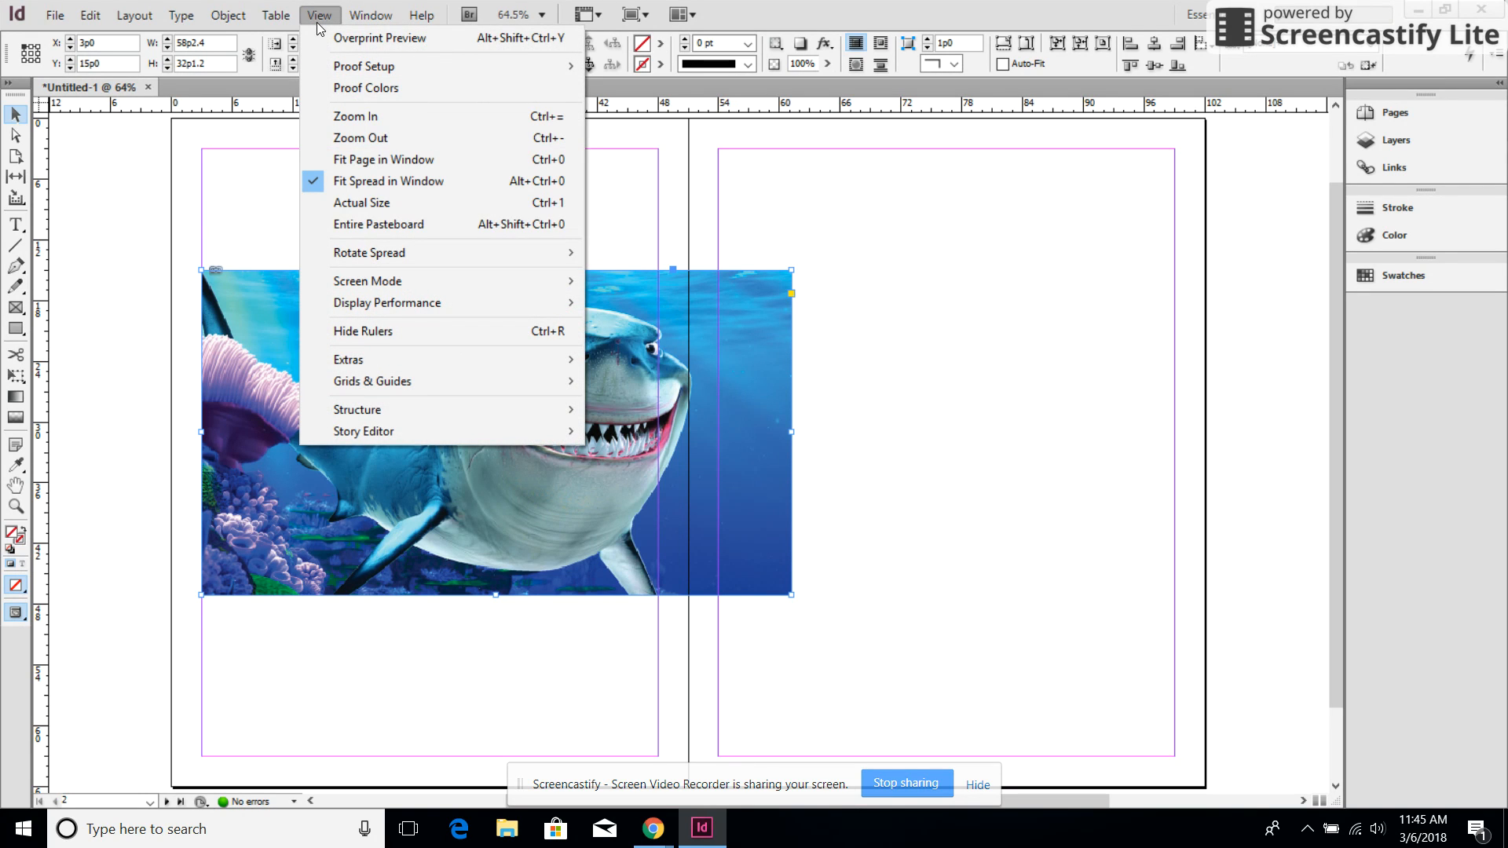
mouse_move(436, 376)
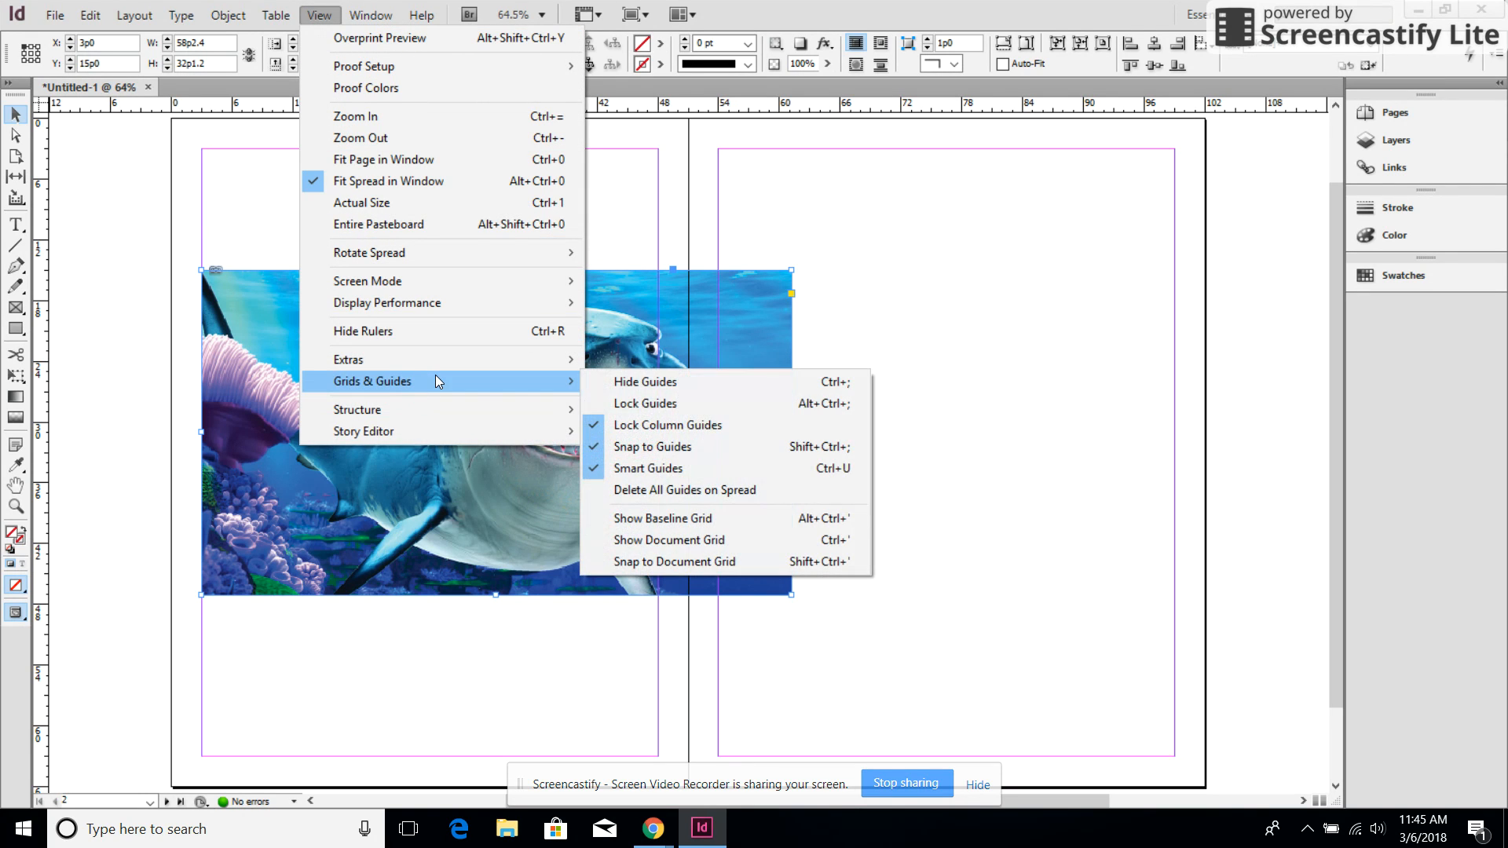
left_click(727, 545)
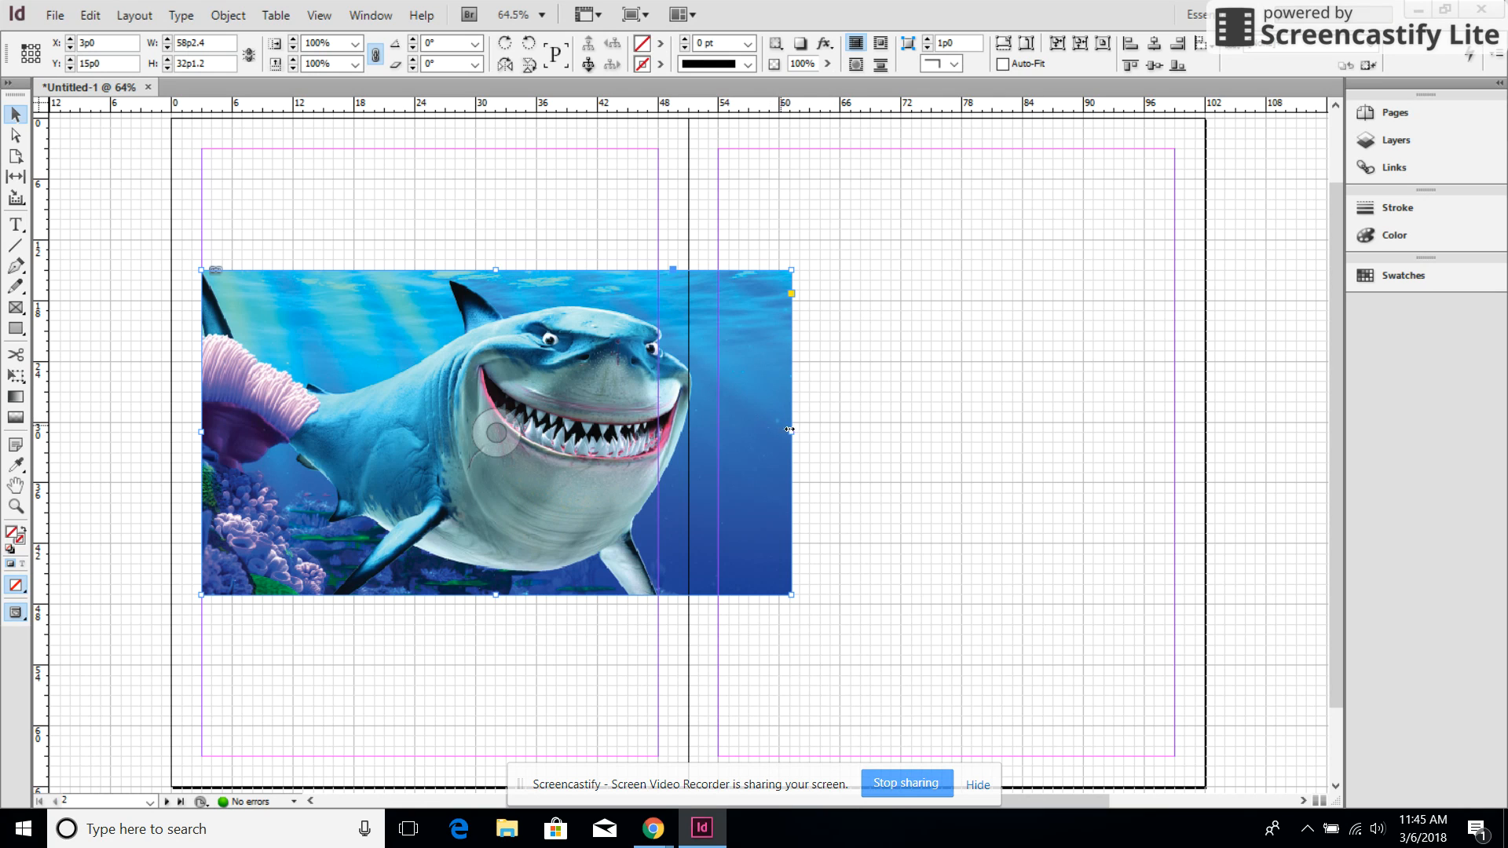
left_click_drag(791, 433, 788, 436)
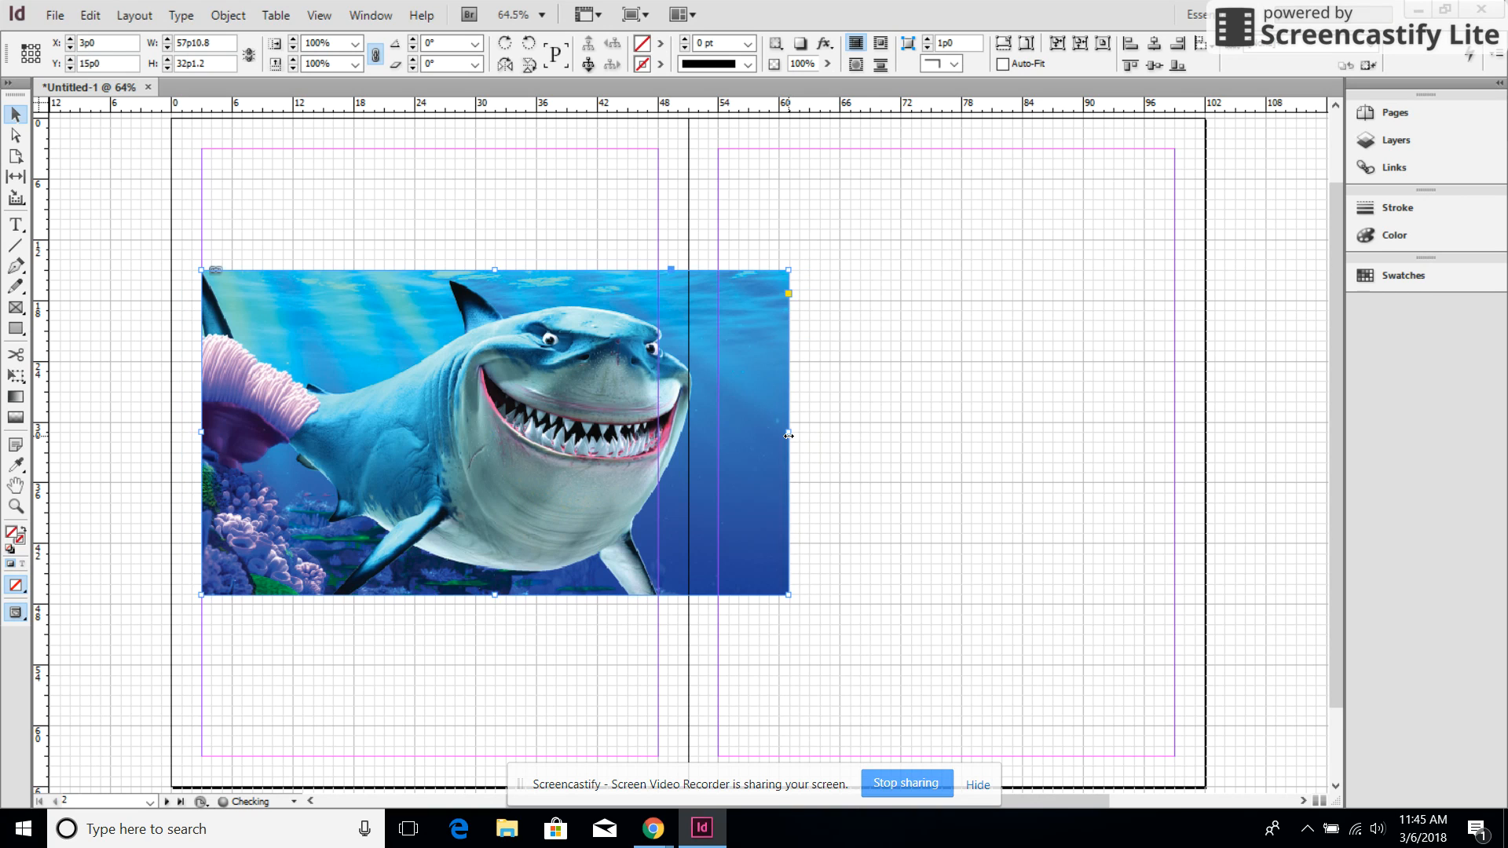
left_click(847, 322)
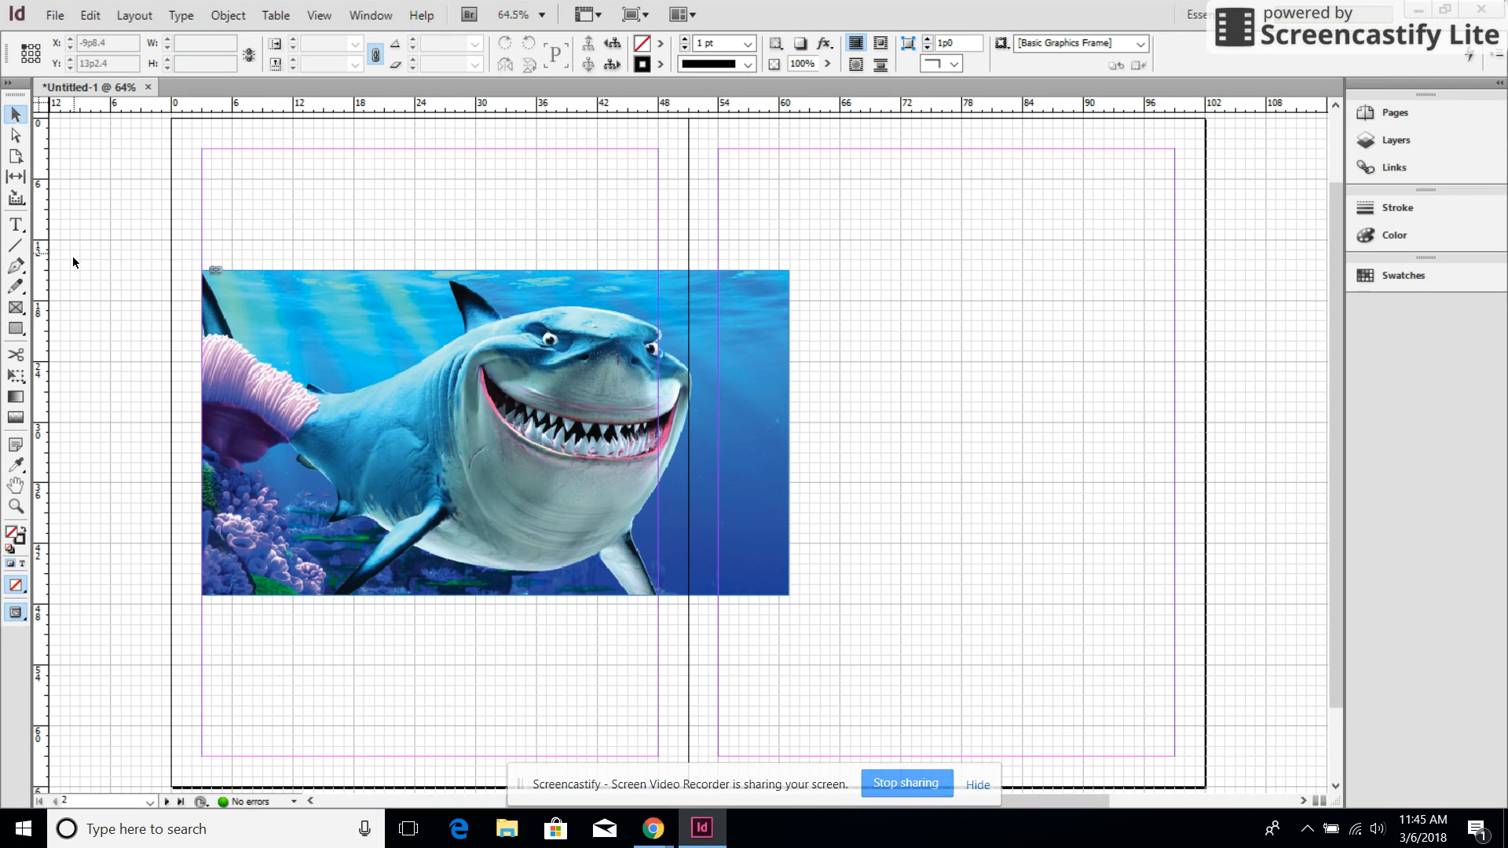
Draw an empty rectangle frame about 22p1 by 21p1 just right of the shark picture, with its top edge level with the picture's
left_click(14, 315)
left_click_drag(799, 273, 1022, 483)
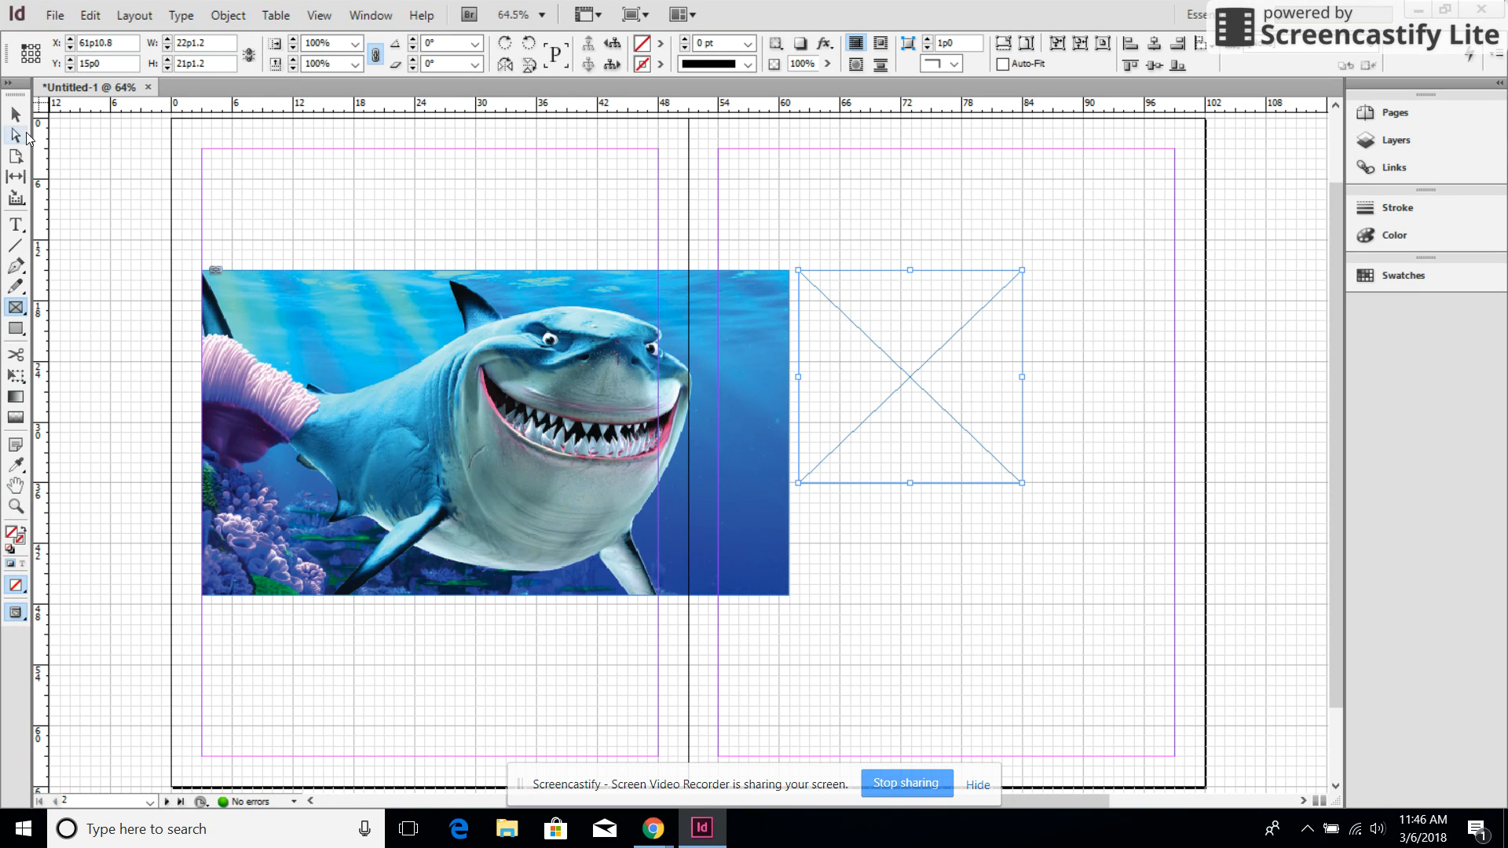
left_click(16, 118)
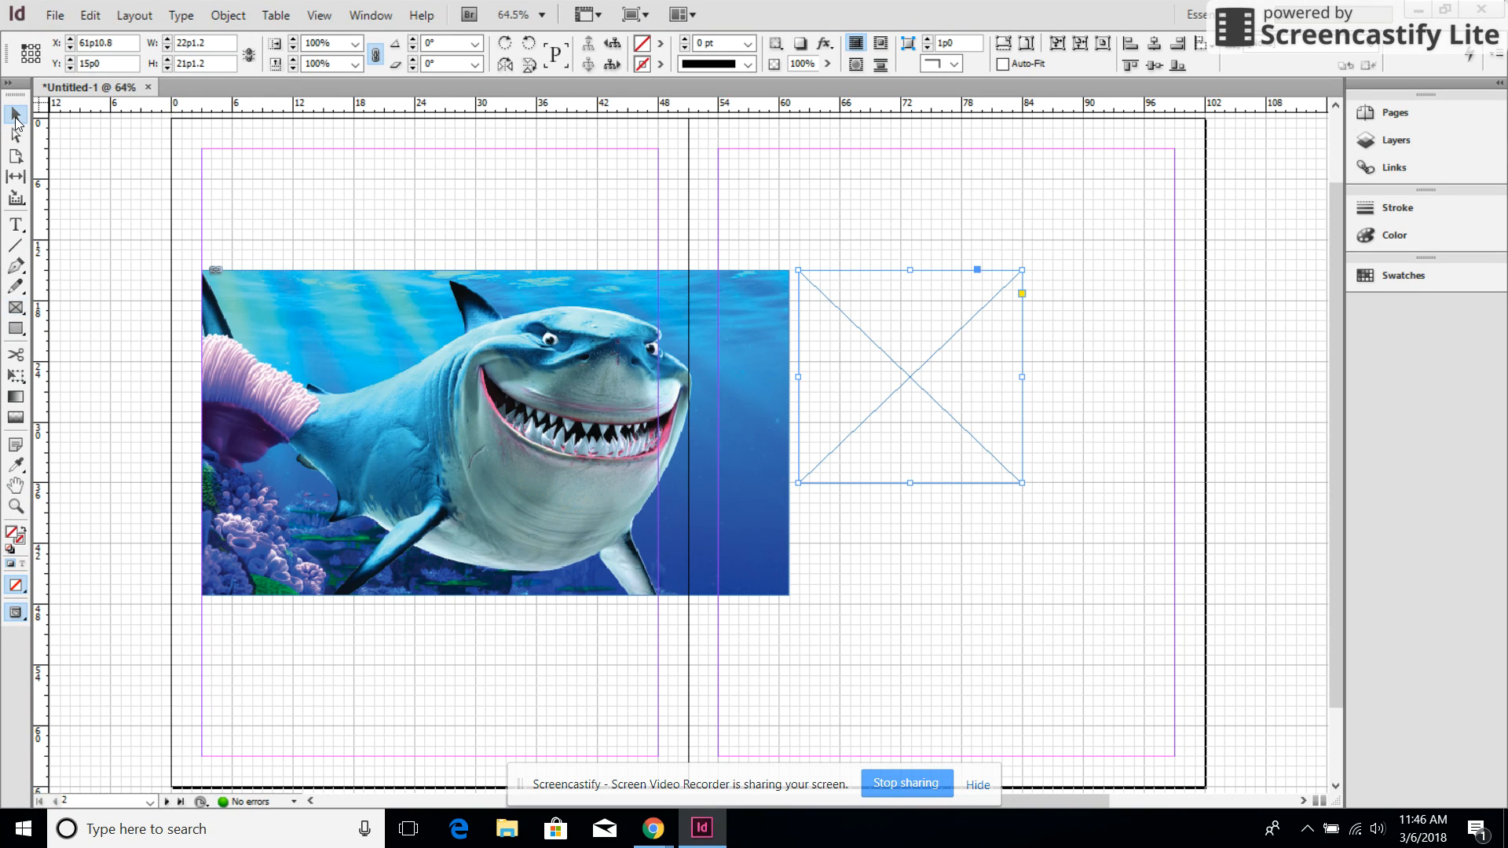
left_click(308, 132)
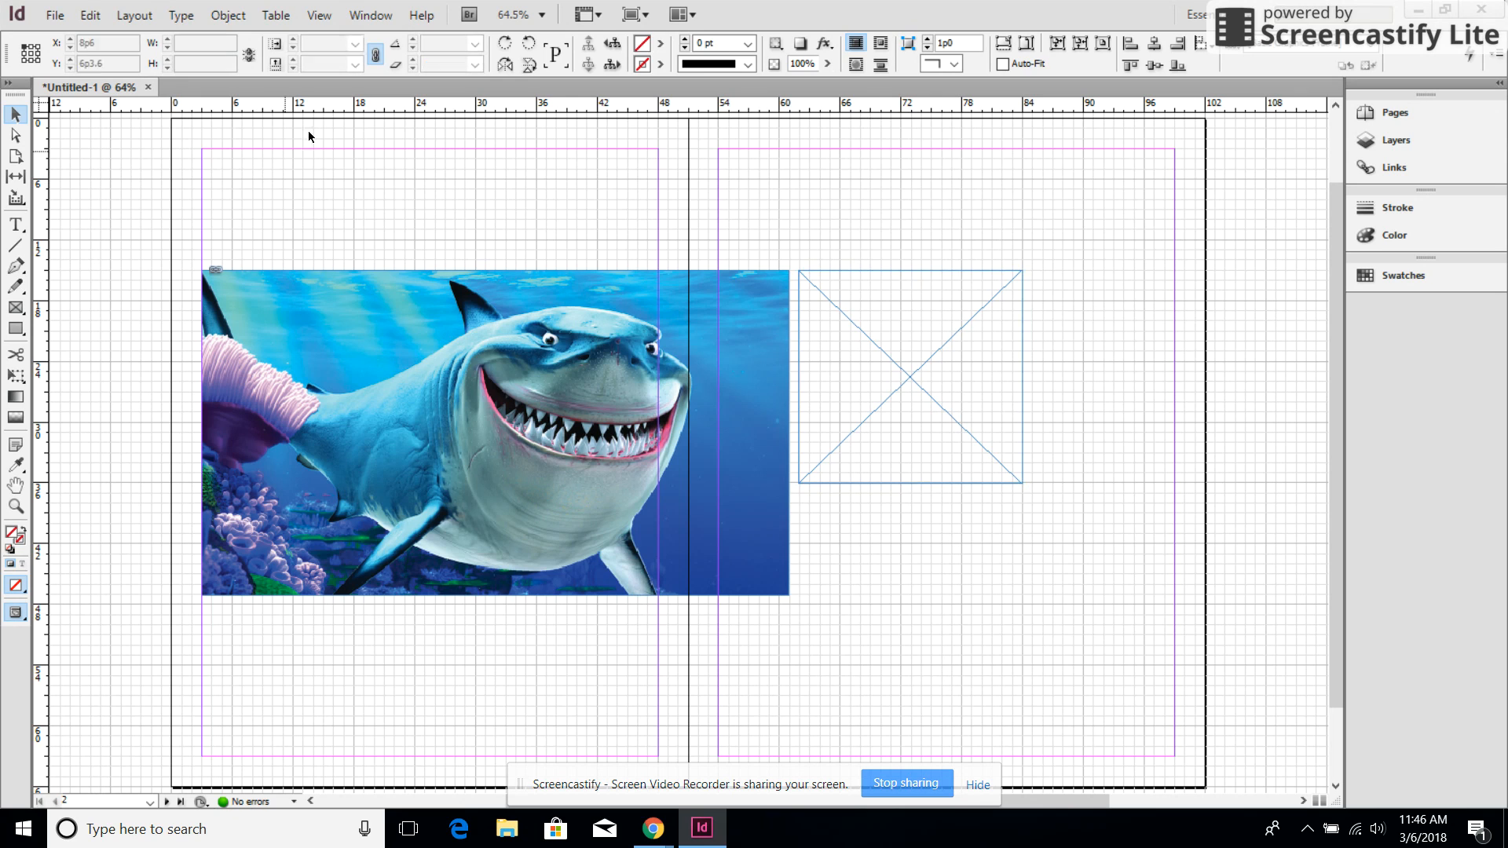
left_click(319, 16)
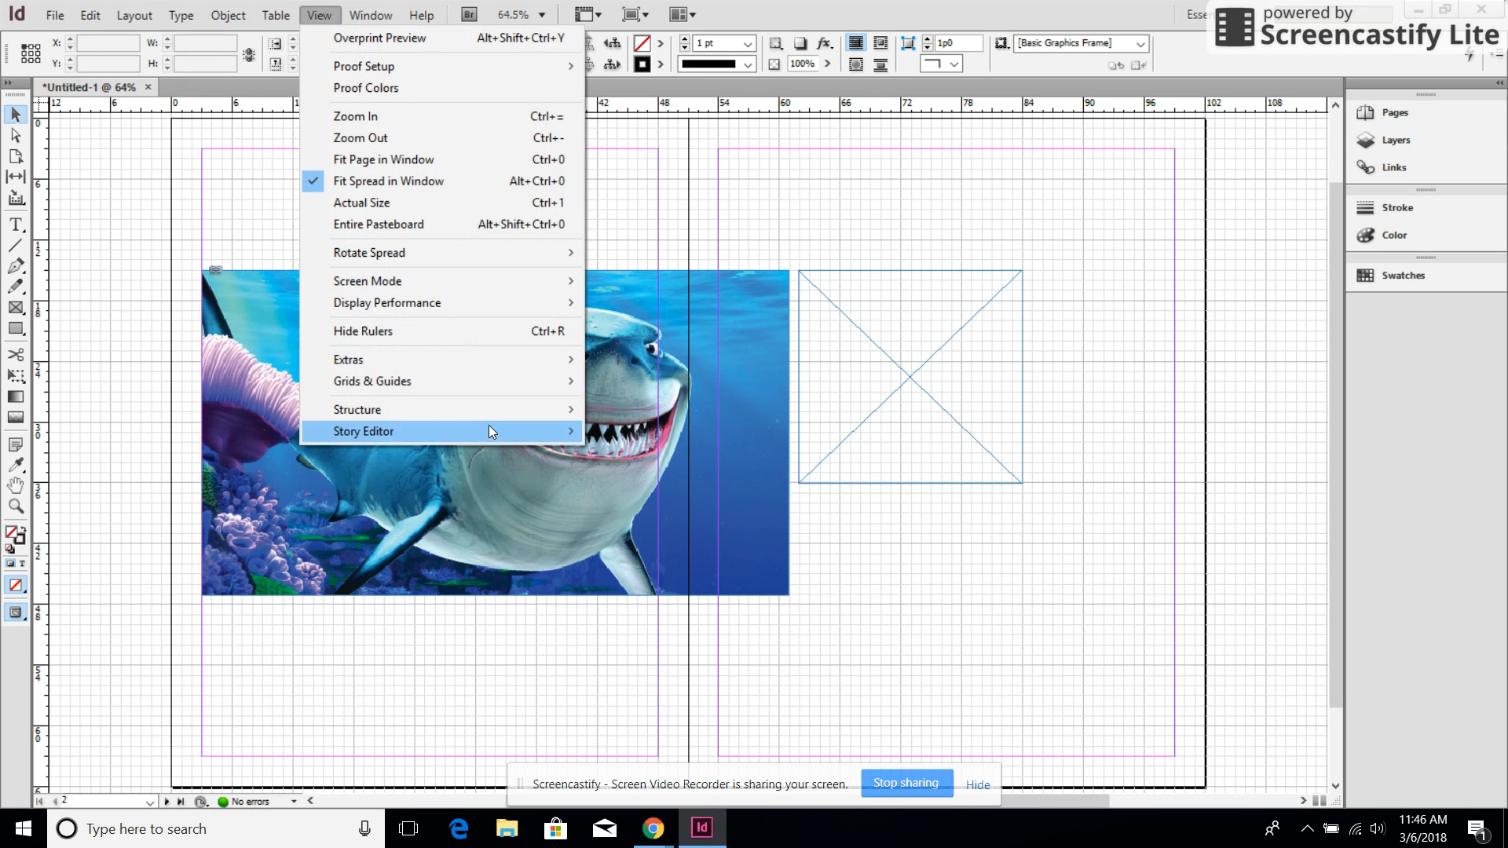
mouse_move(512, 383)
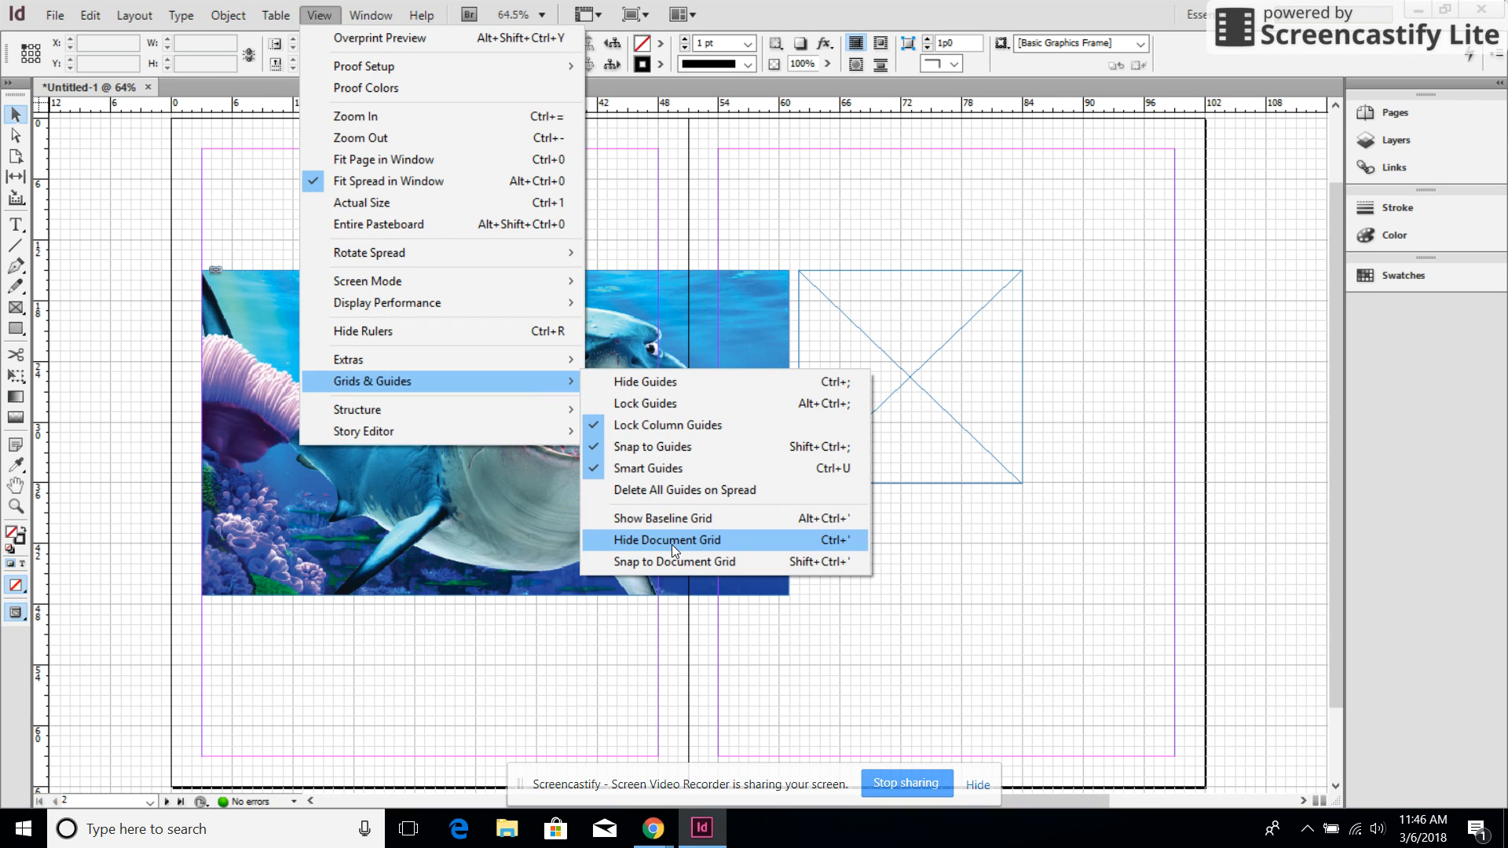
left_click(19, 618)
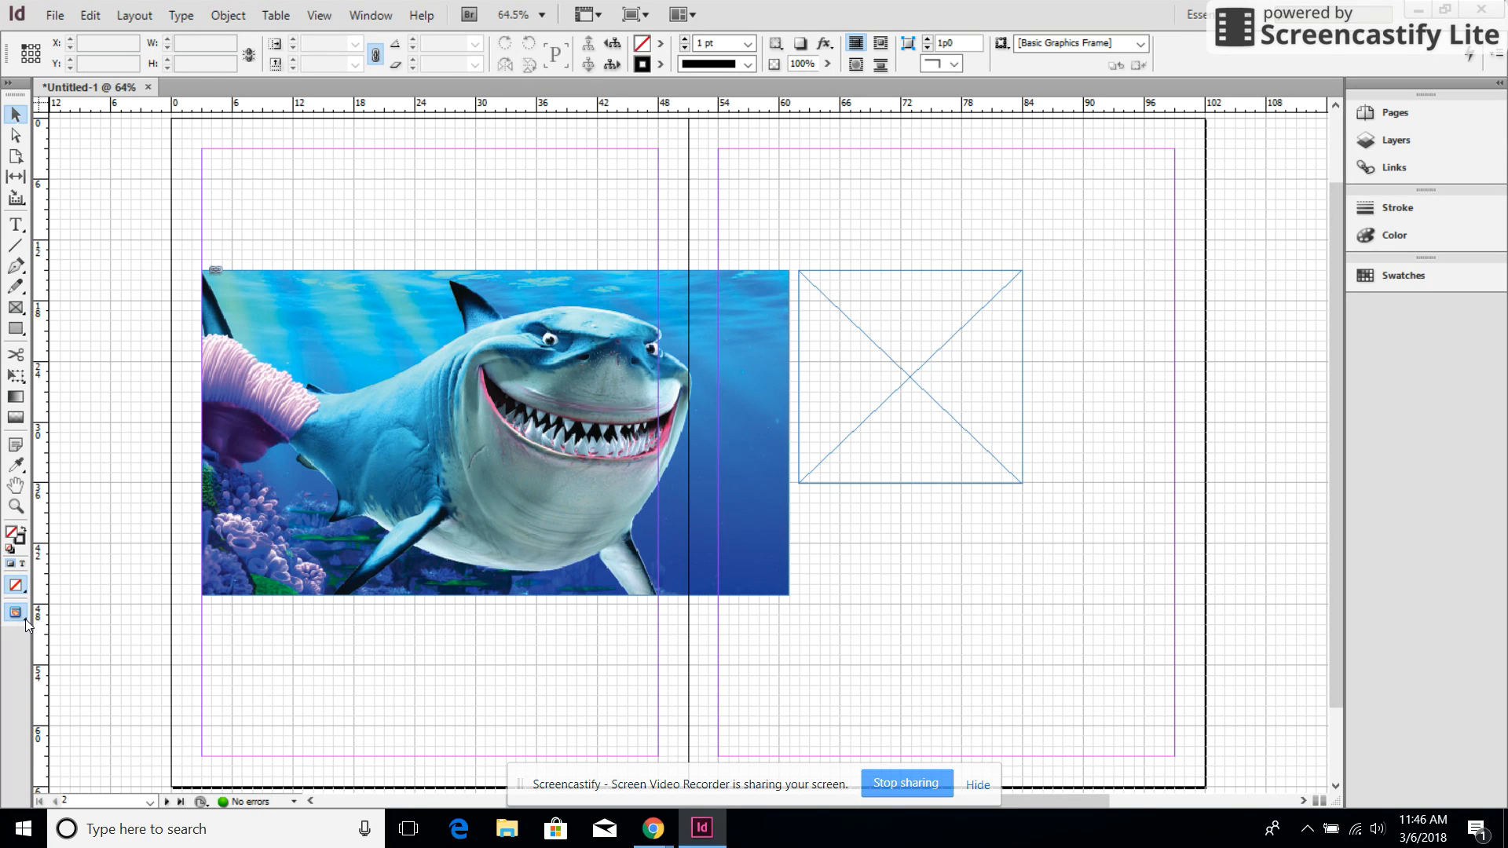
Switch the screen mode to Preview and toggle between Preview and Normal to check the spread without grid and frame edges
left_click(23, 616)
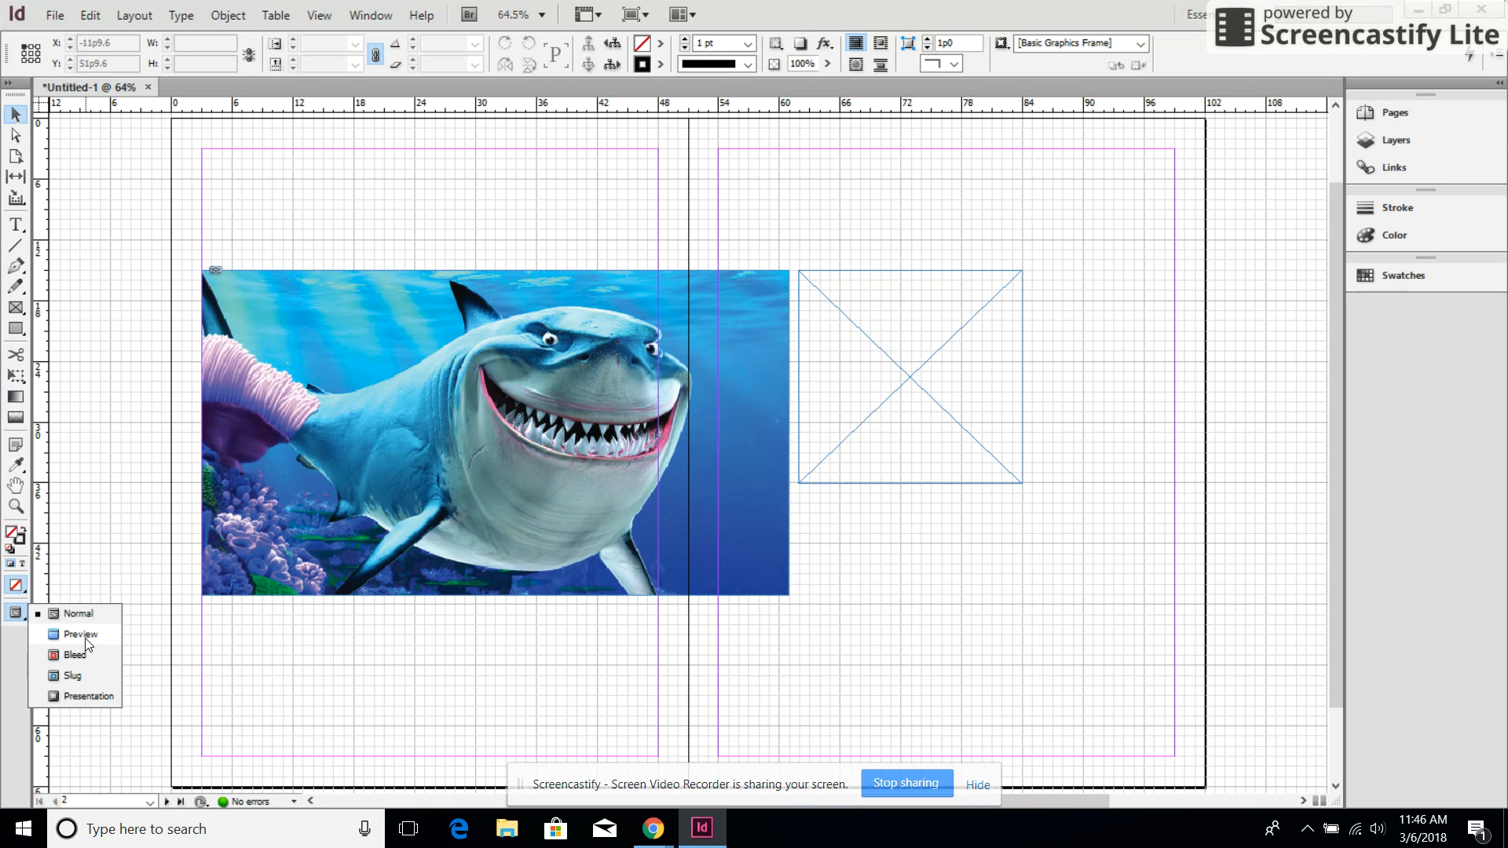
left_click(81, 634)
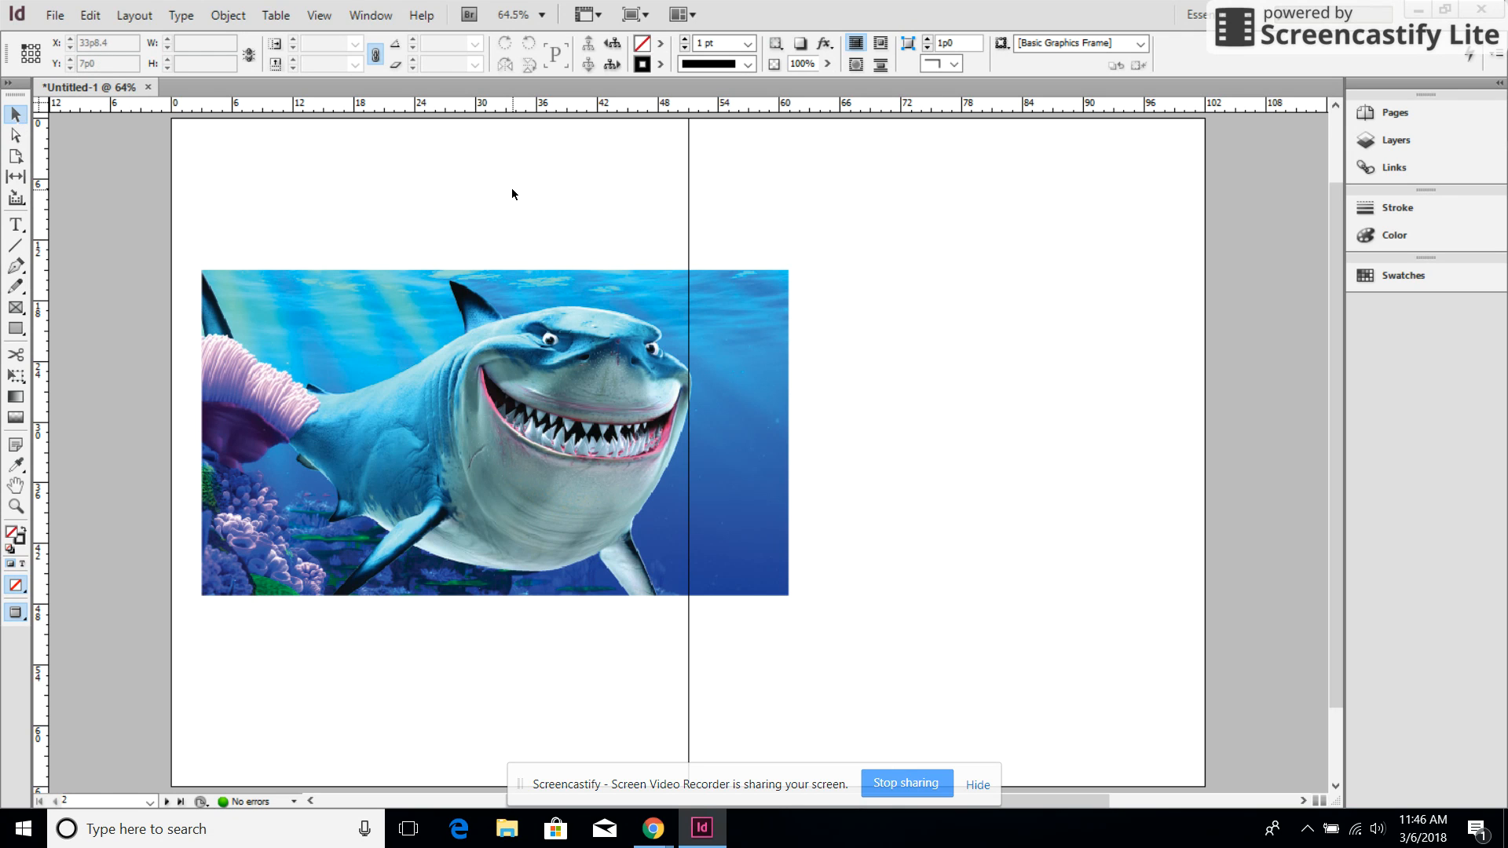
key("w")
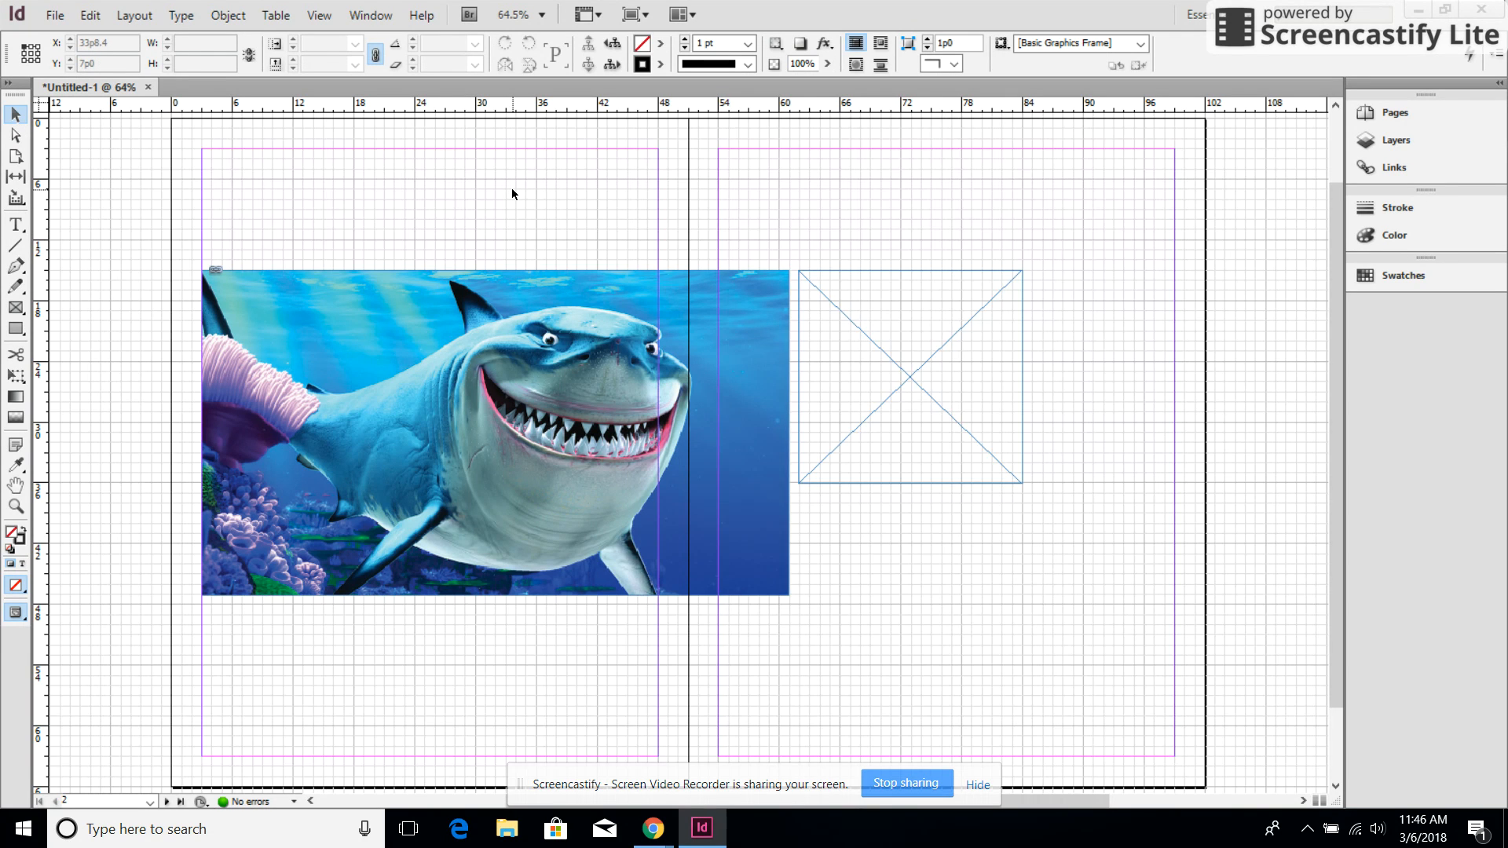
key("w")
key("w")
key("w")
key("w")
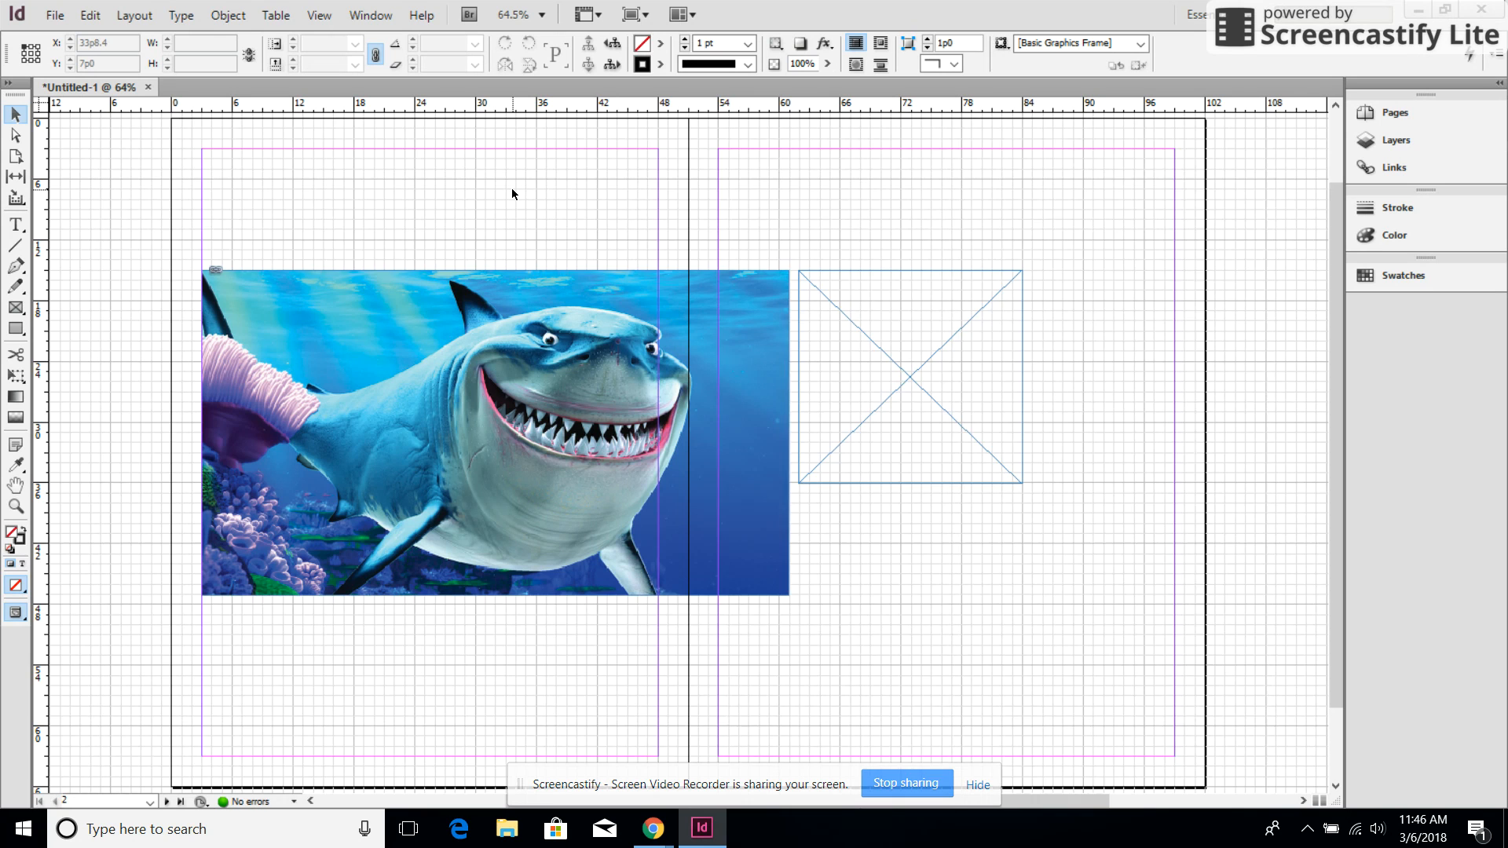